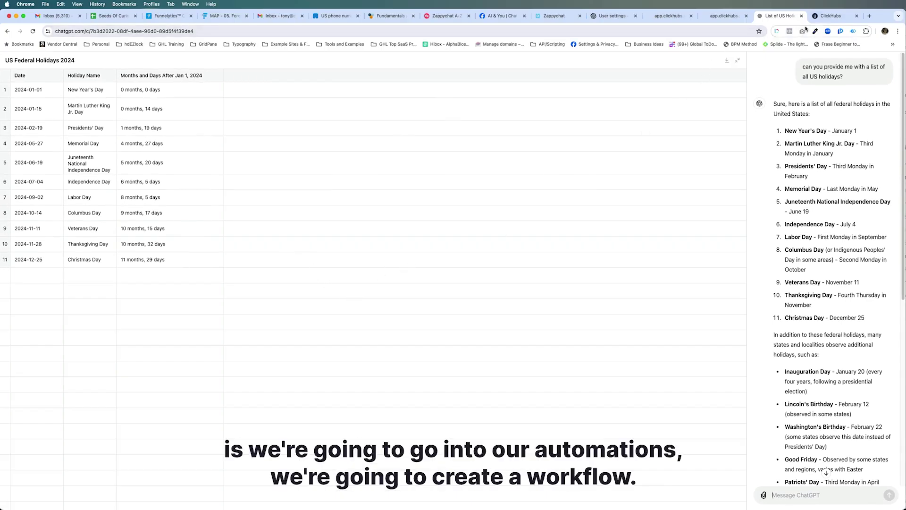
Step: Switch to ClickHubs and create a new workflow from scratch
click(833, 15)
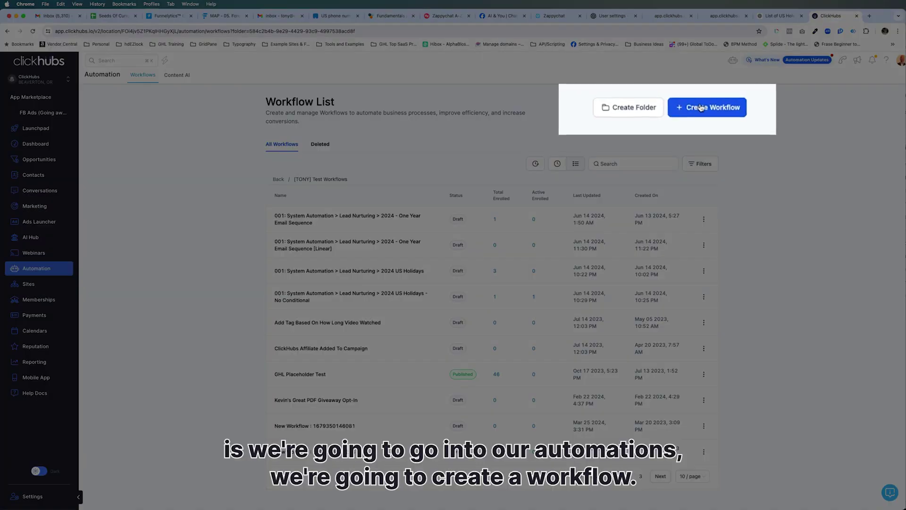
click(682, 109)
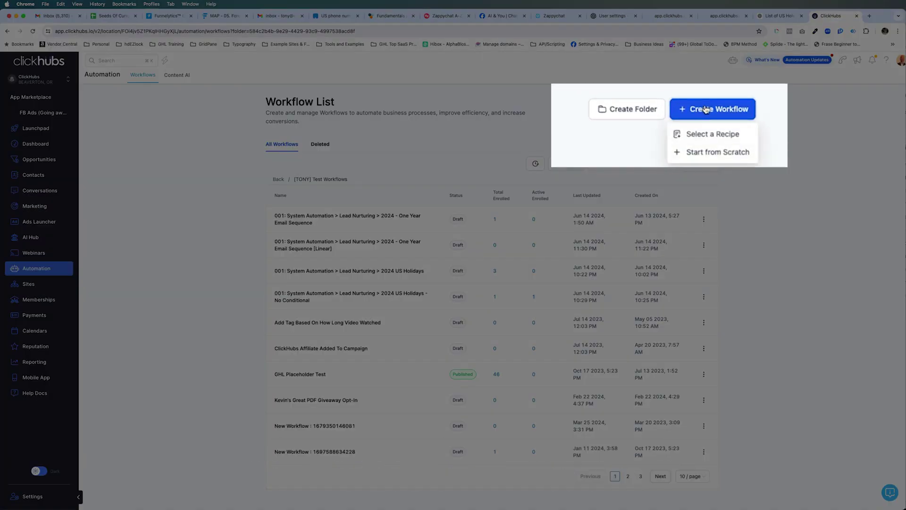
click(714, 152)
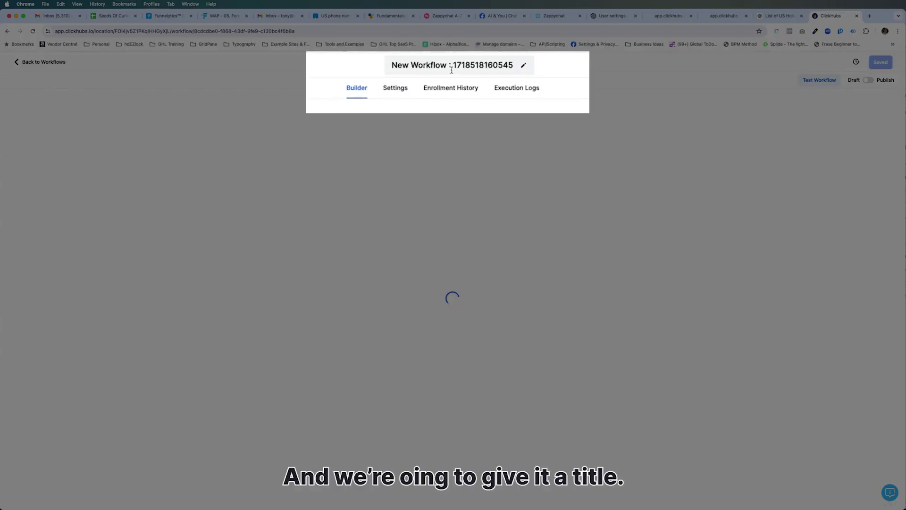
Step: Name the workflow "001: Nurturing Automations > Lead Nurturing > 2024 US Holidays" and save it
triple_click(456, 70)
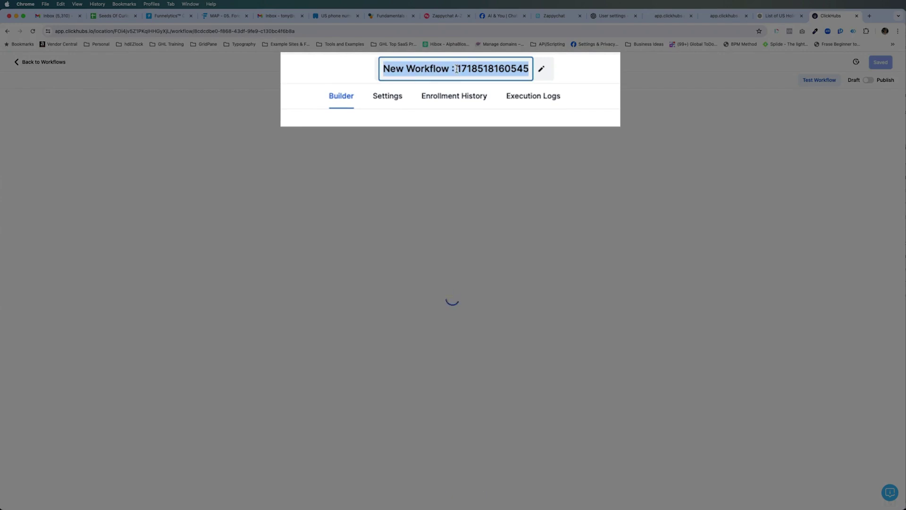
text(001: System Automation > Lead Nurturing > 2024 US Holidays)
double_click(371, 68)
text(Nurturing)
click(430, 71)
text(s)
drag(525, 70, 606, 70)
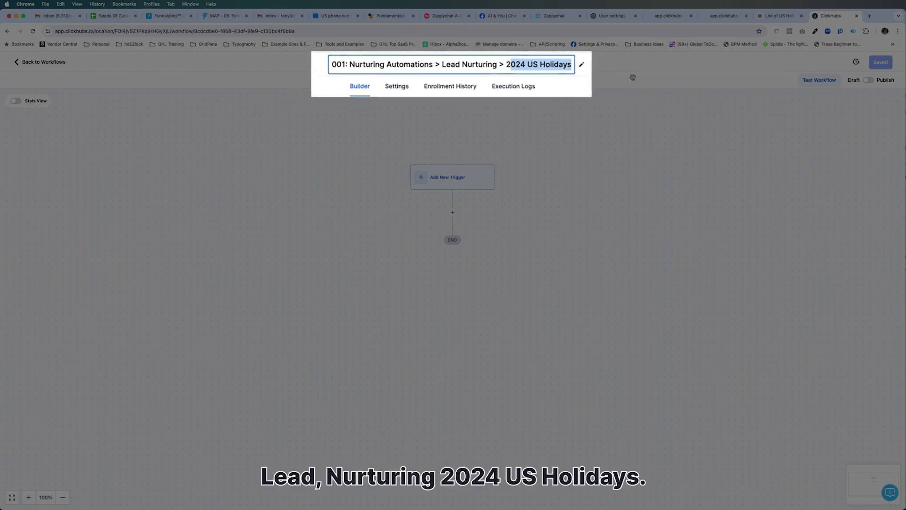
key(Return)
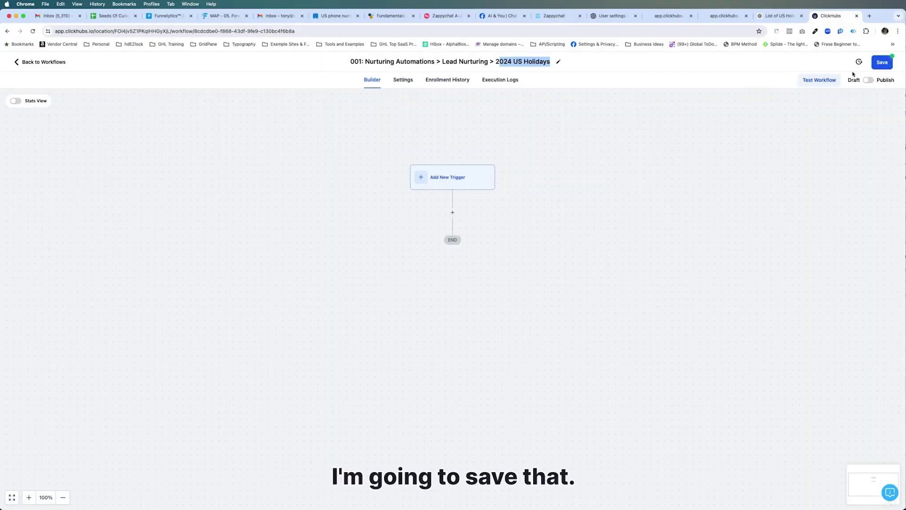
click(881, 64)
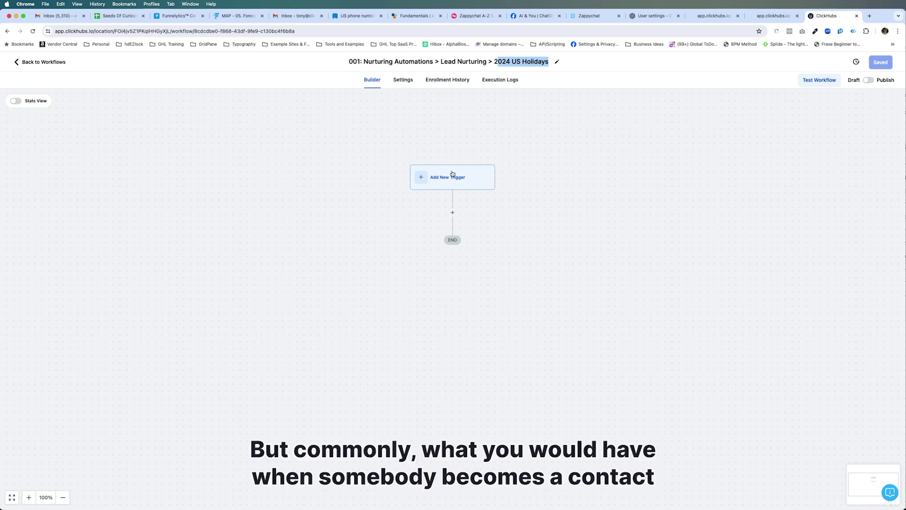
Step: Add a Set Event Start Date action to the workflow and name it "Set Start Time to January 1, 2024"
click(452, 173)
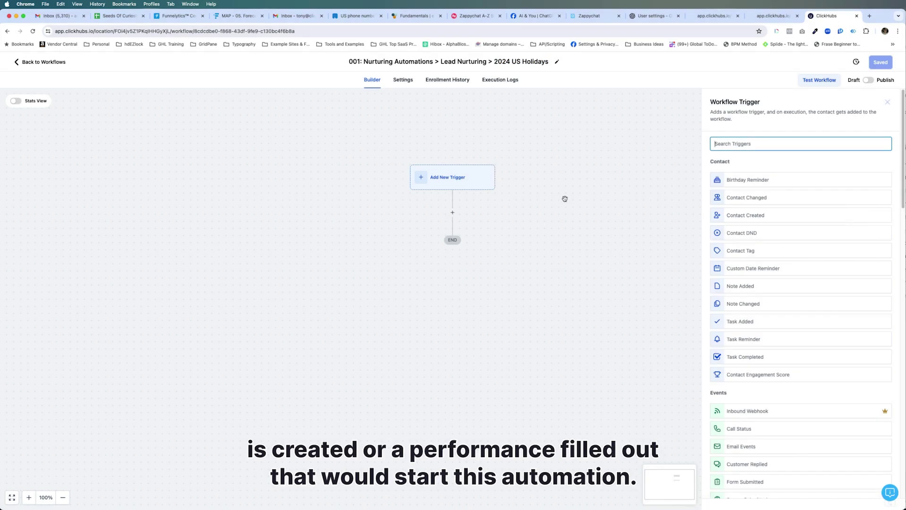
click(565, 196)
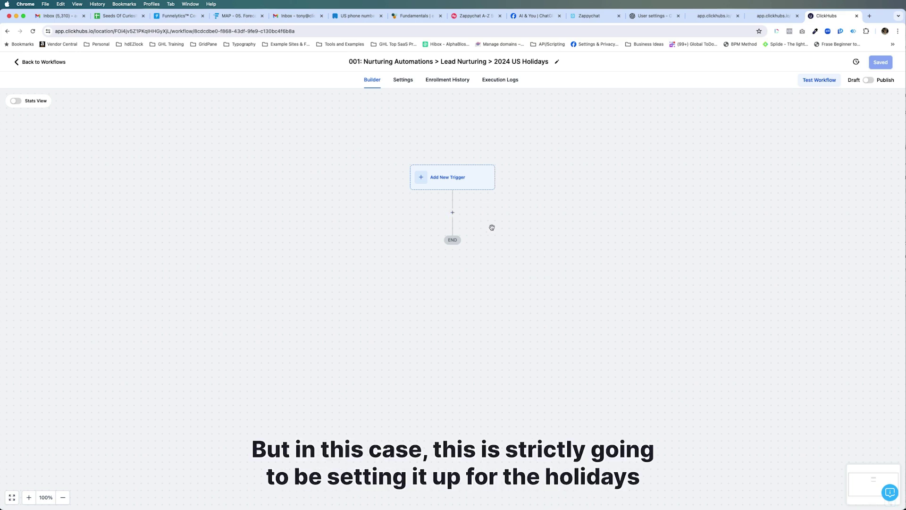
click(452, 212)
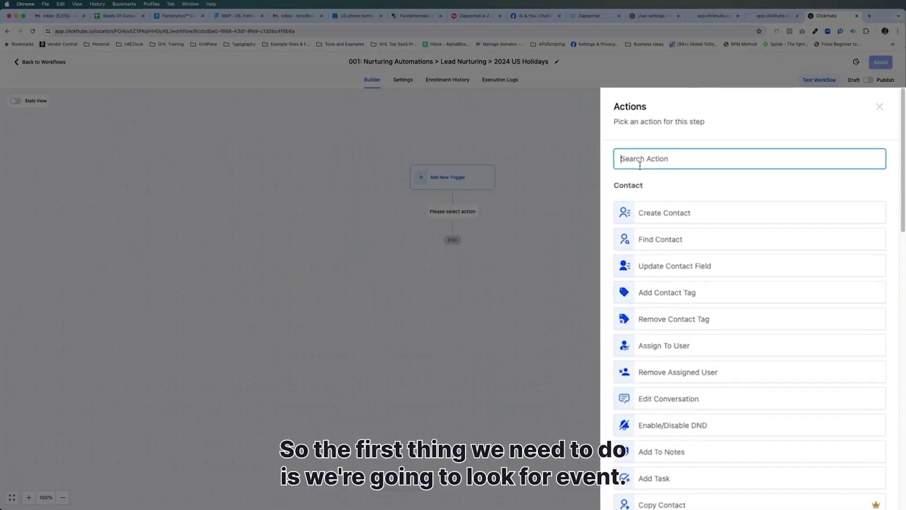
text(even)
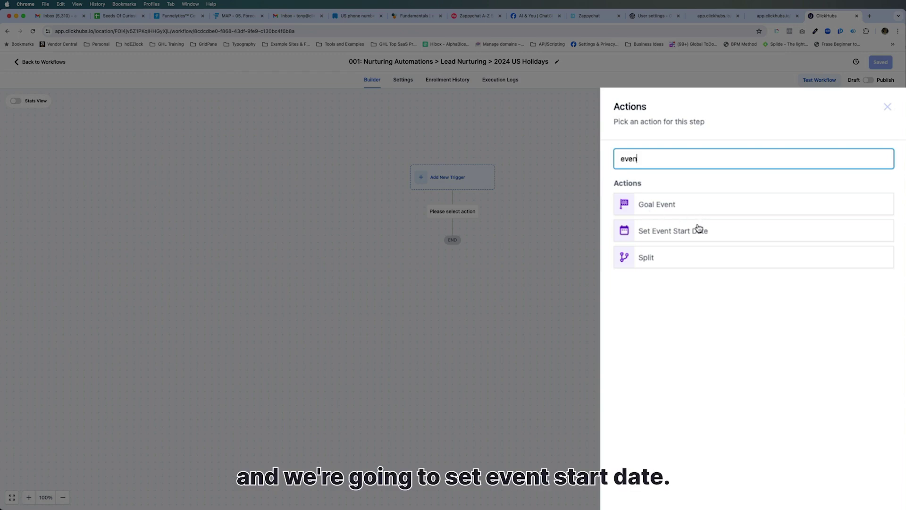
click(697, 229)
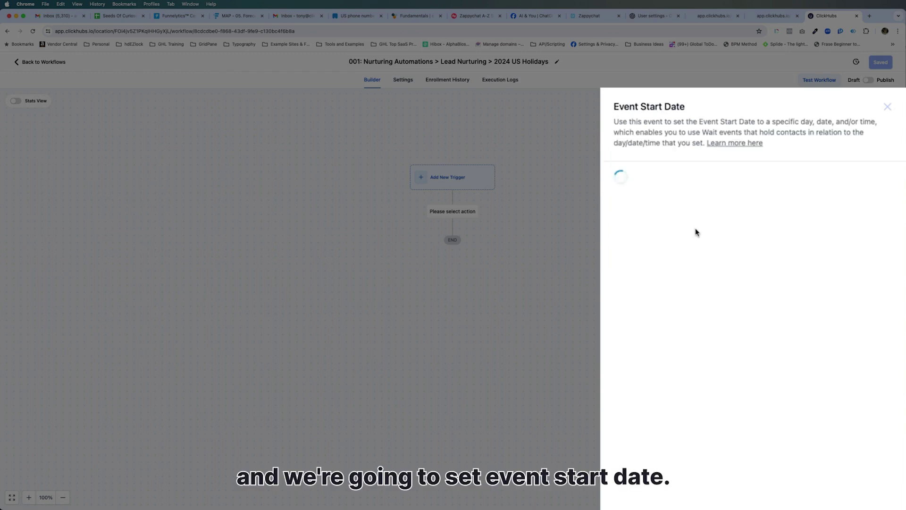
drag(631, 203, 656, 203)
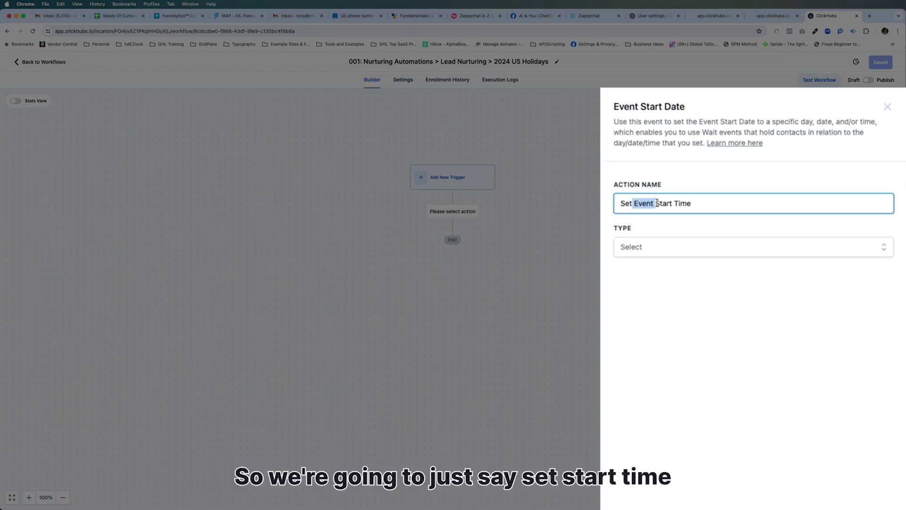
key(BackSpace)
text(to Januar)
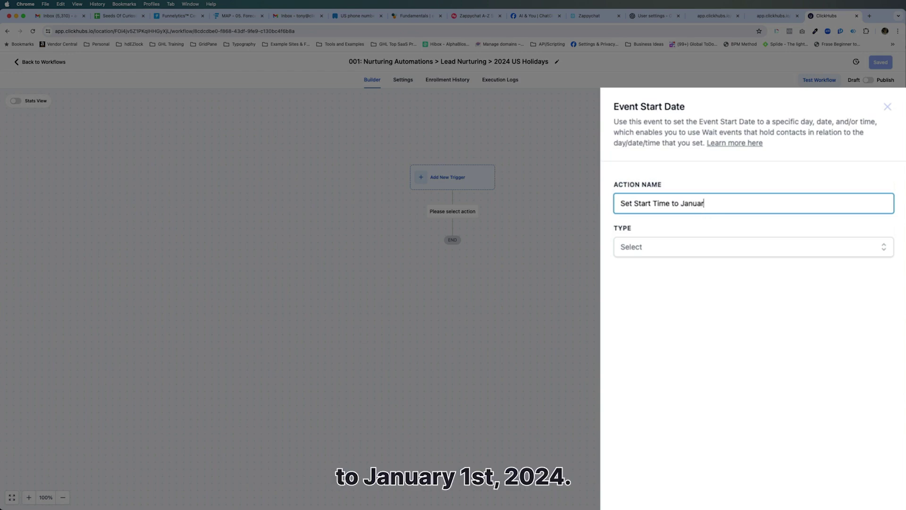
text(y 1, 2024)
Step: Set the event start date's type to Specific Date/Time and pick January 1, 2024
click(659, 247)
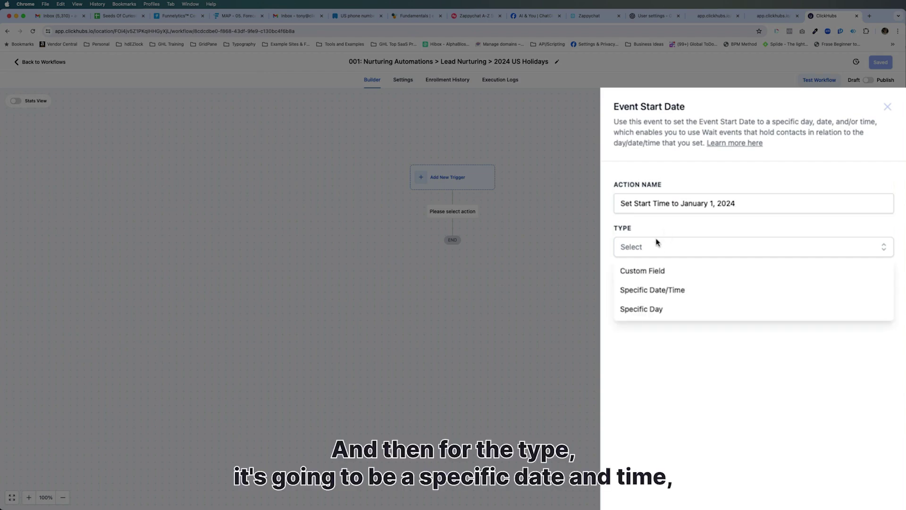
click(649, 290)
click(648, 289)
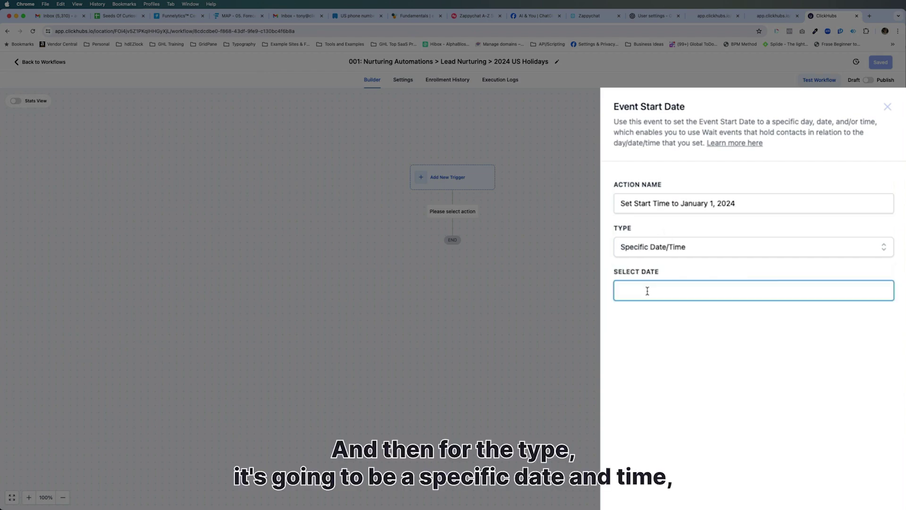
click(626, 318)
click(626, 318)
click(627, 318)
click(626, 318)
click(626, 317)
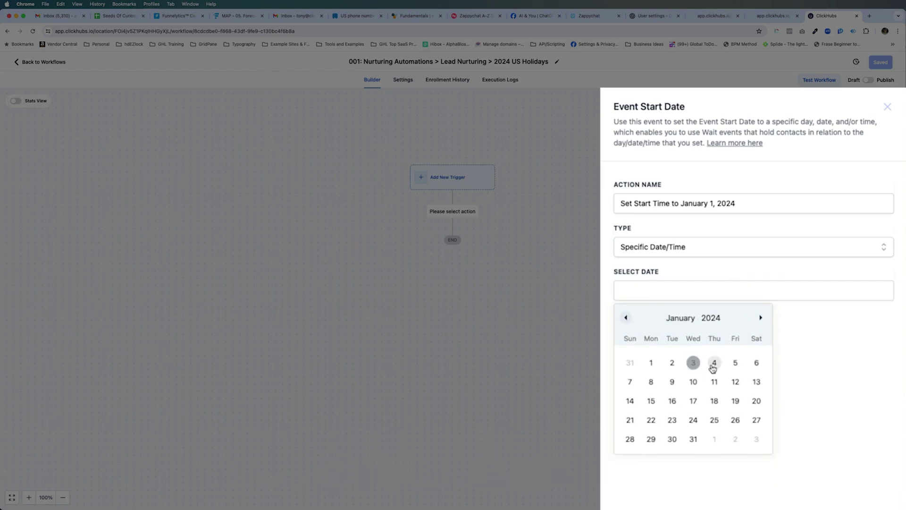
click(649, 363)
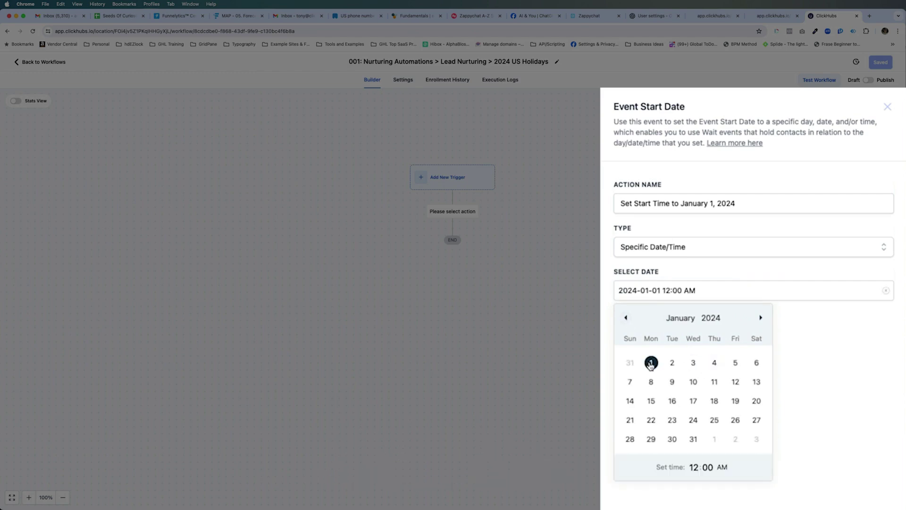
Step: Set the event start time to 8:00 AM and save the action
click(694, 468)
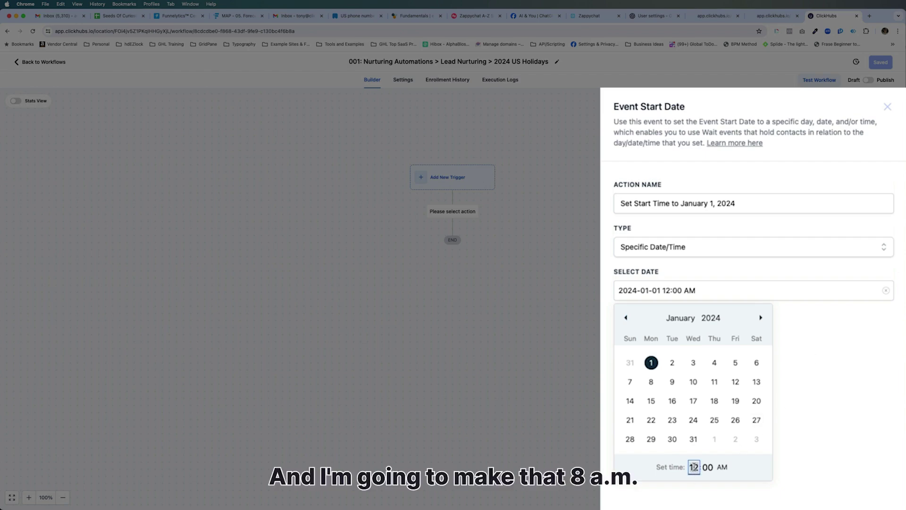
text(8)
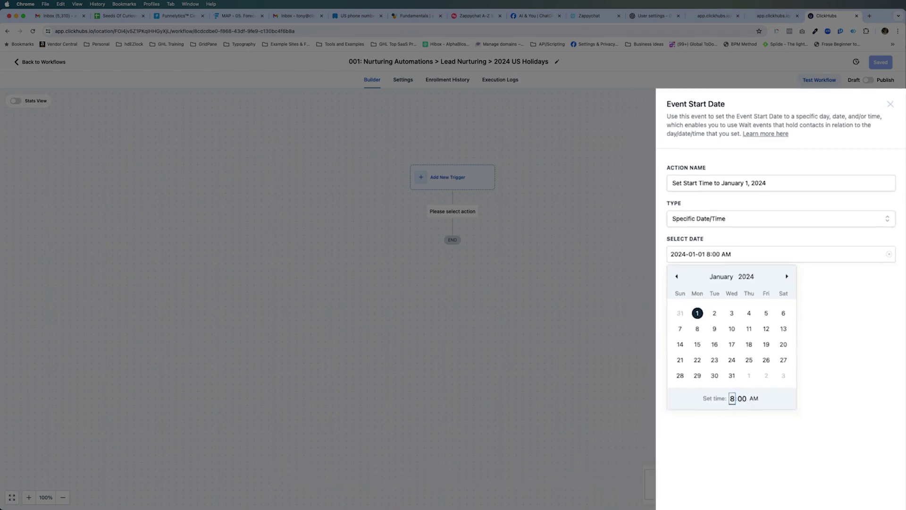
click(874, 500)
click(874, 499)
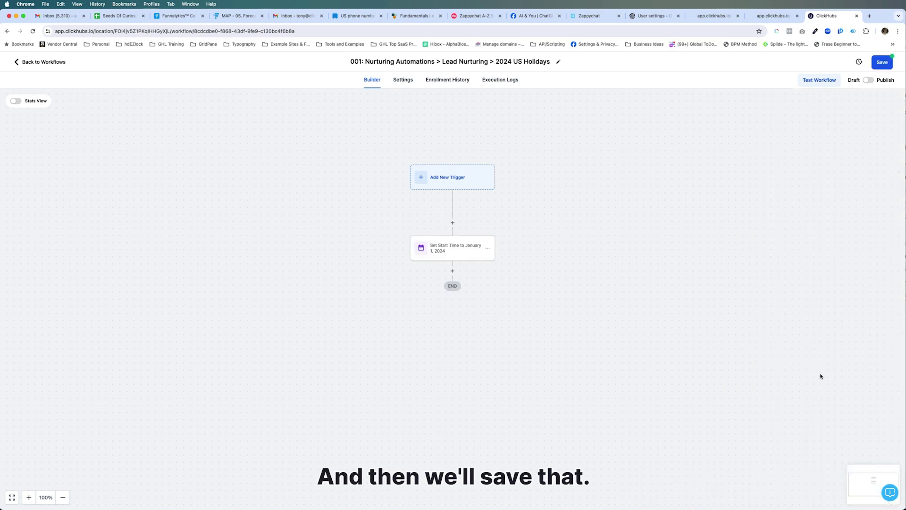
Step: Rename the event start action "Set Start Time to January 1, 2024 @ 8am" and save it
click(455, 252)
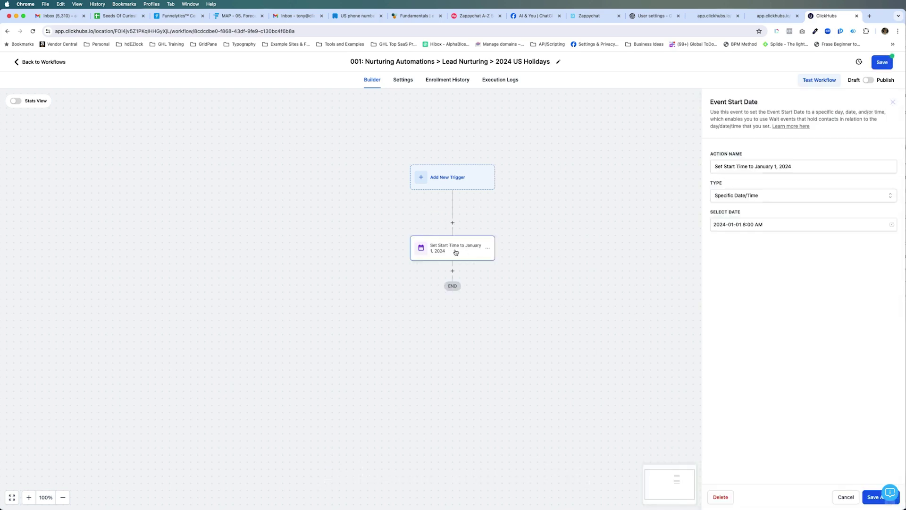
click(805, 168)
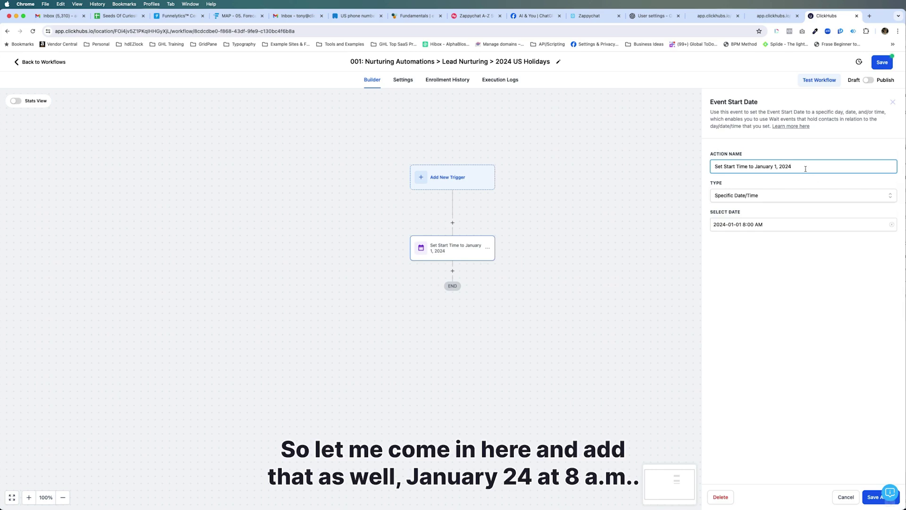
text(@ 8am)
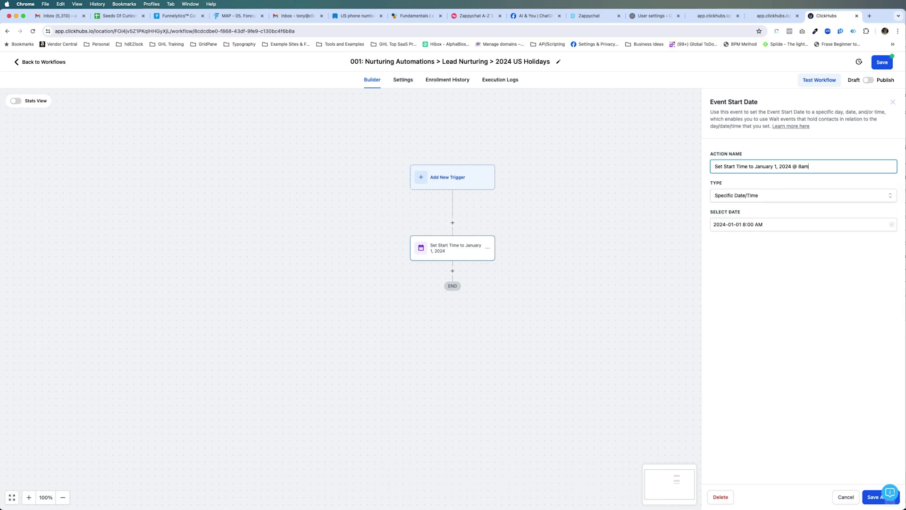
click(877, 498)
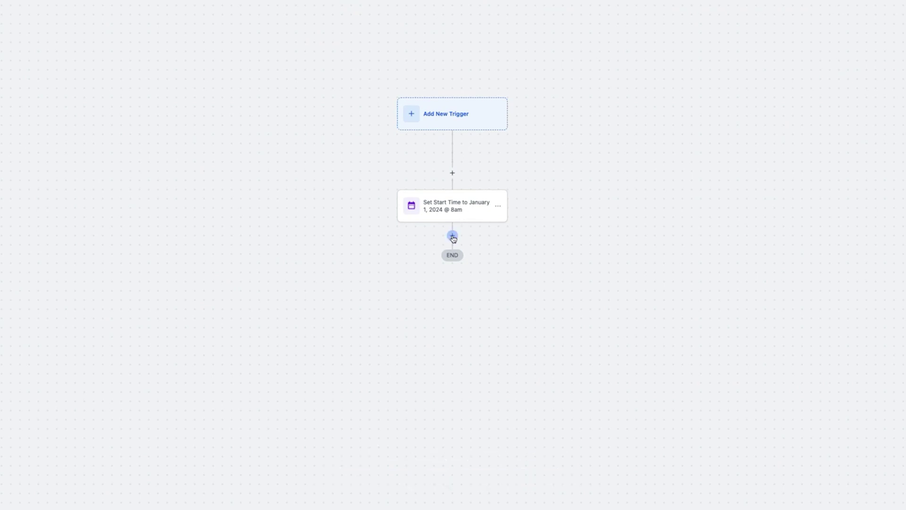
Step: Add a Wait action after the start time action and make it wait for Event / Appointment time
click(452, 238)
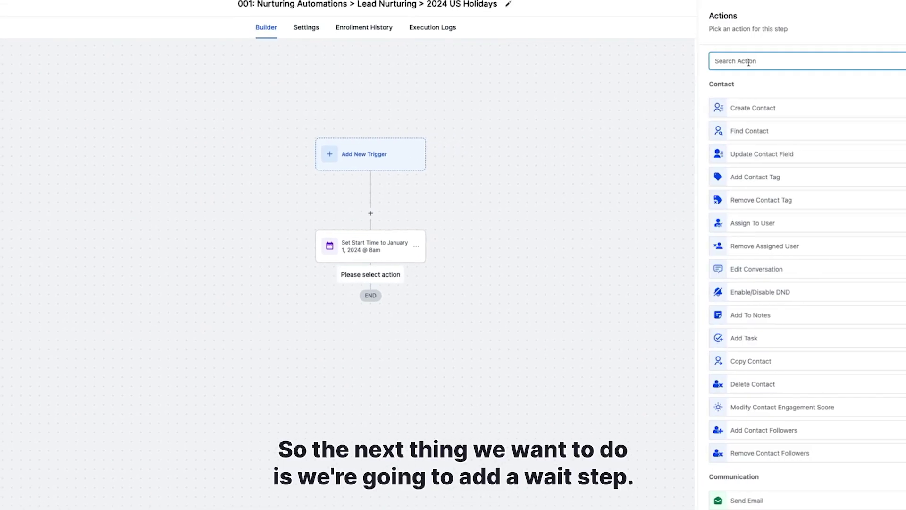
text(wait)
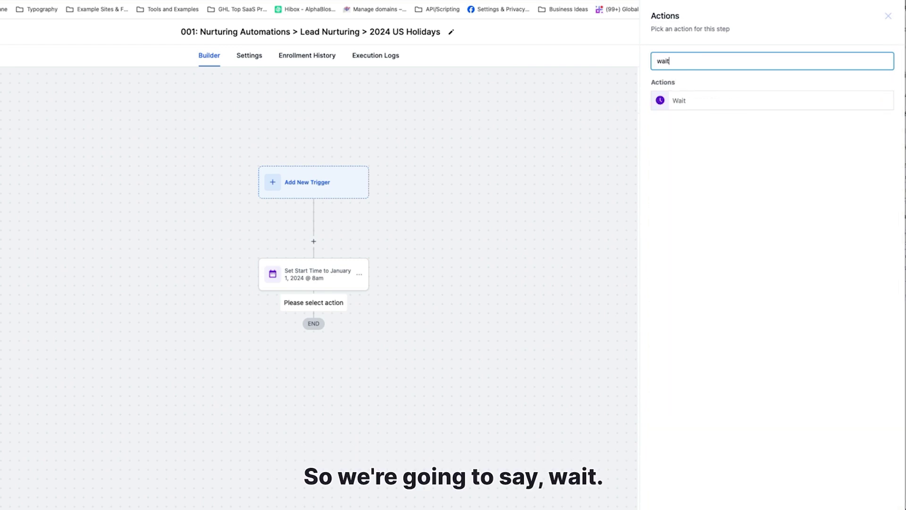
click(688, 100)
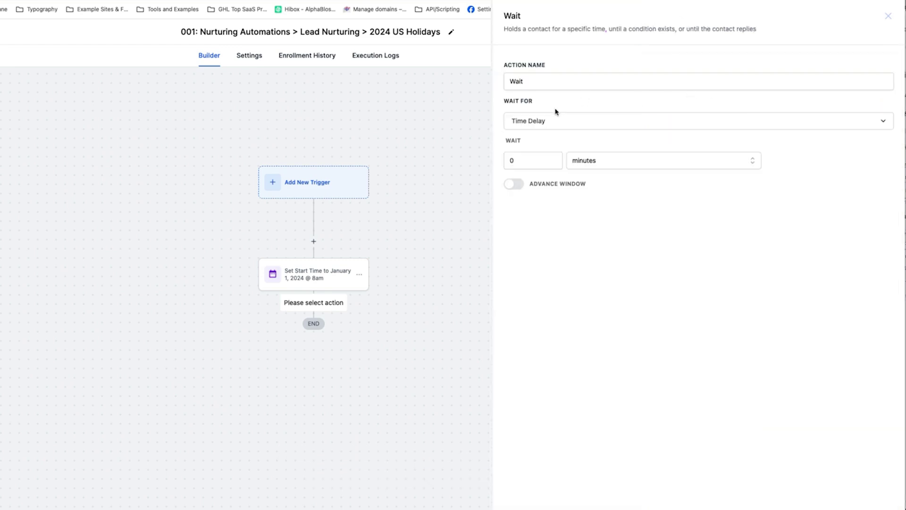
click(530, 119)
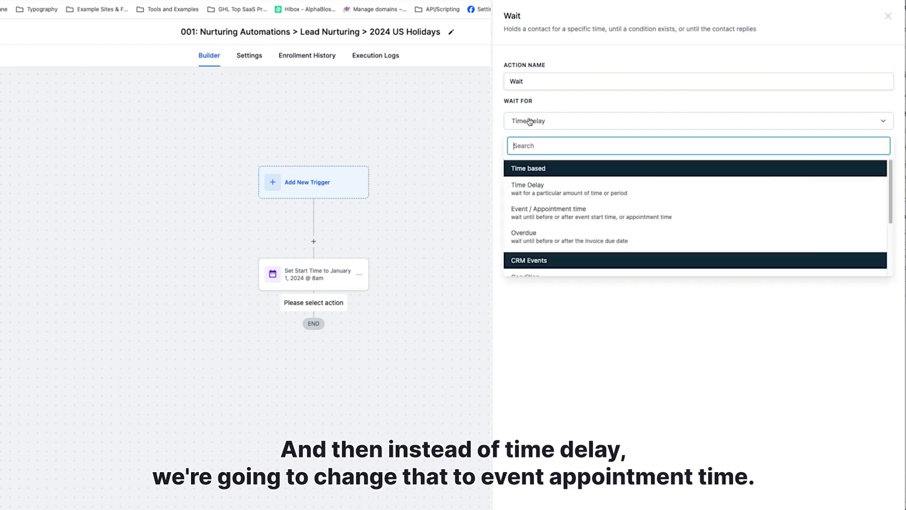
click(590, 213)
Step: Set the wait to last until 1 hour after the event time
click(541, 173)
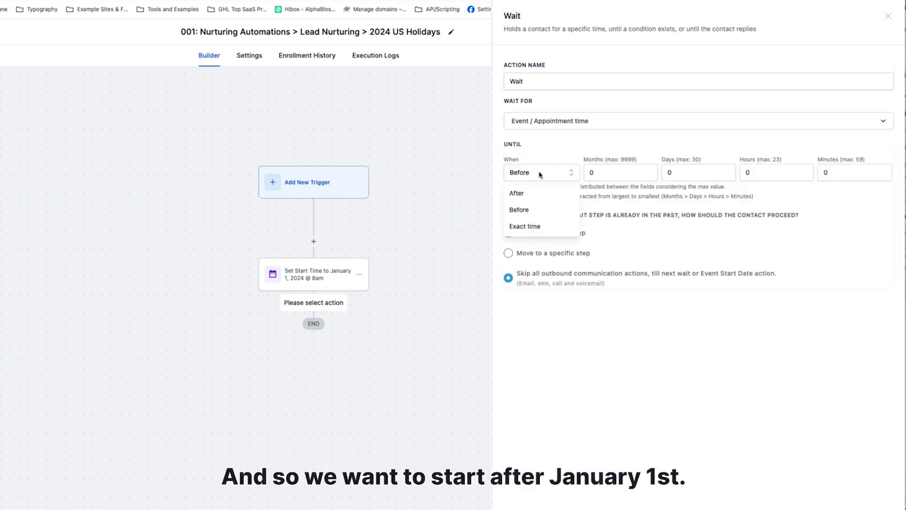
click(525, 193)
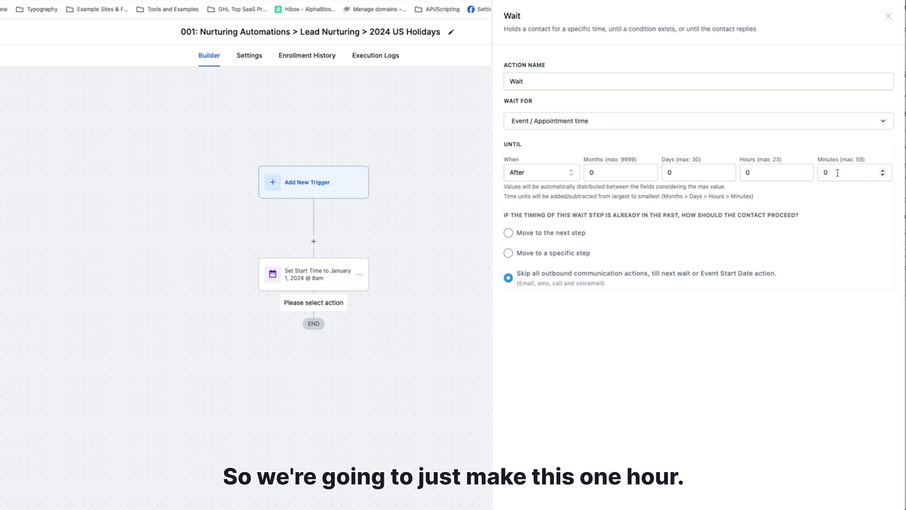
click(882, 172)
click(759, 171)
text(1)
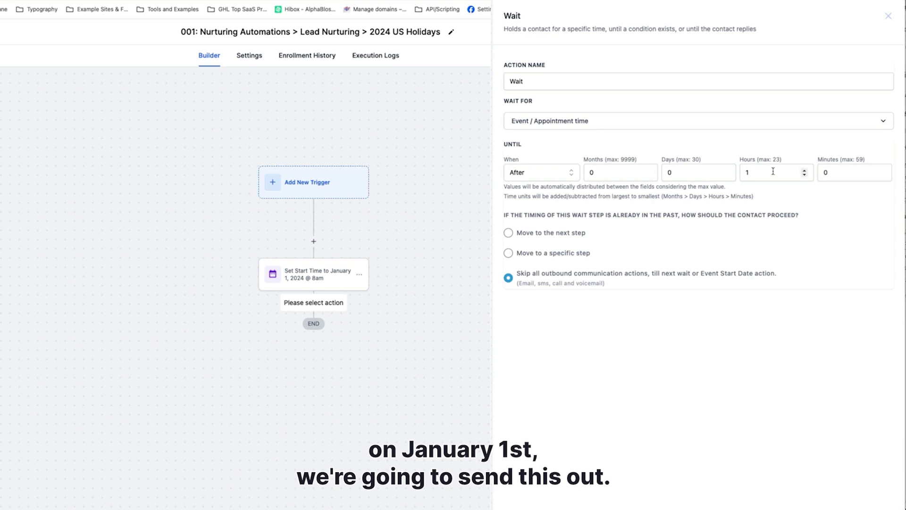
Step: Name the wait action "New Year's Day - Jan 1, 2024 (+1 hour)" and save it
click(555, 85)
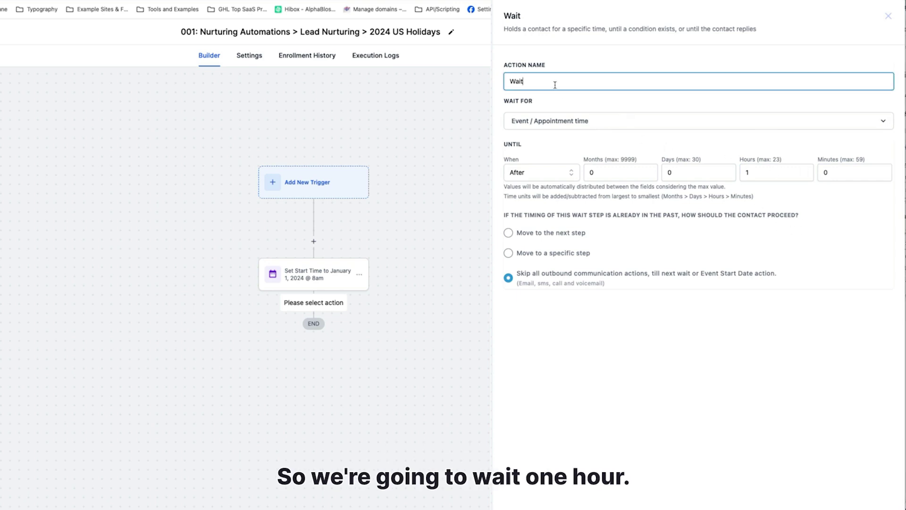
text(1 ho)
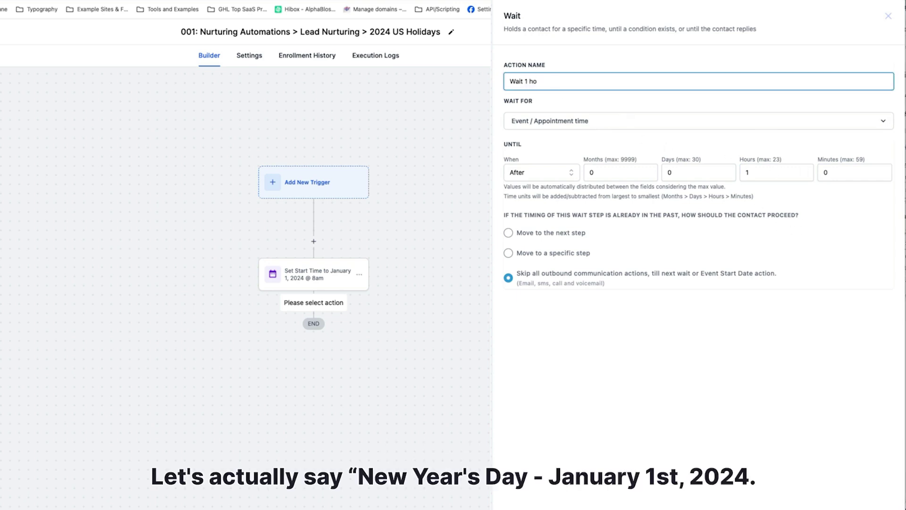
key(BackSpace)
key(BackSpace)
key(BackSpace)
text(New Year's Day - Jan 1, 2024 ()
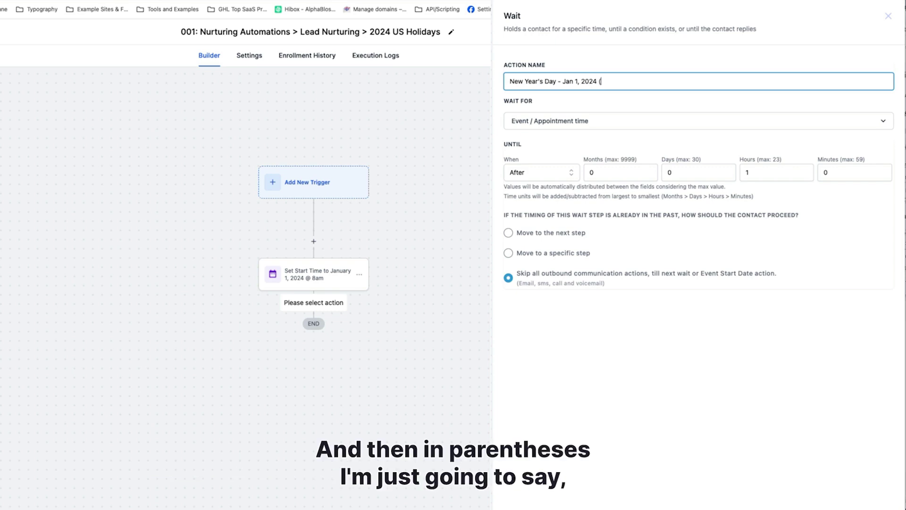
text(+1 hour)
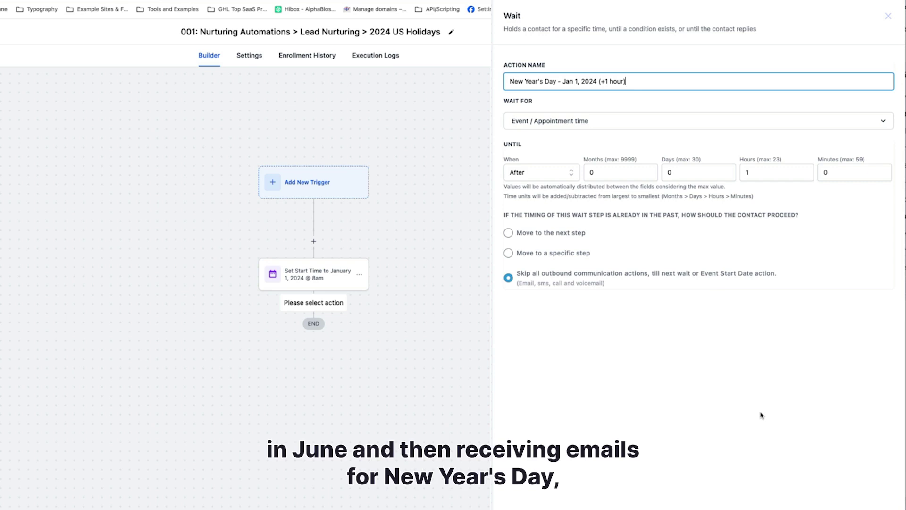
scroll(761, 415, down, 1)
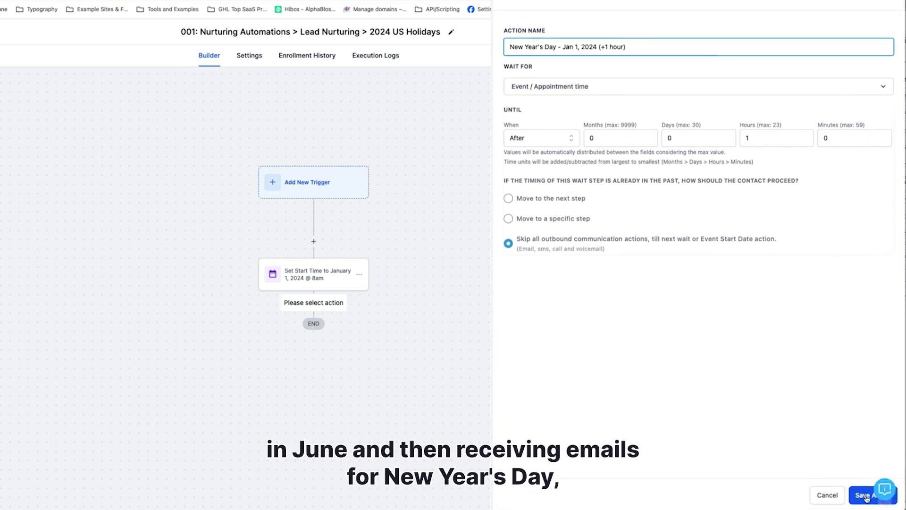
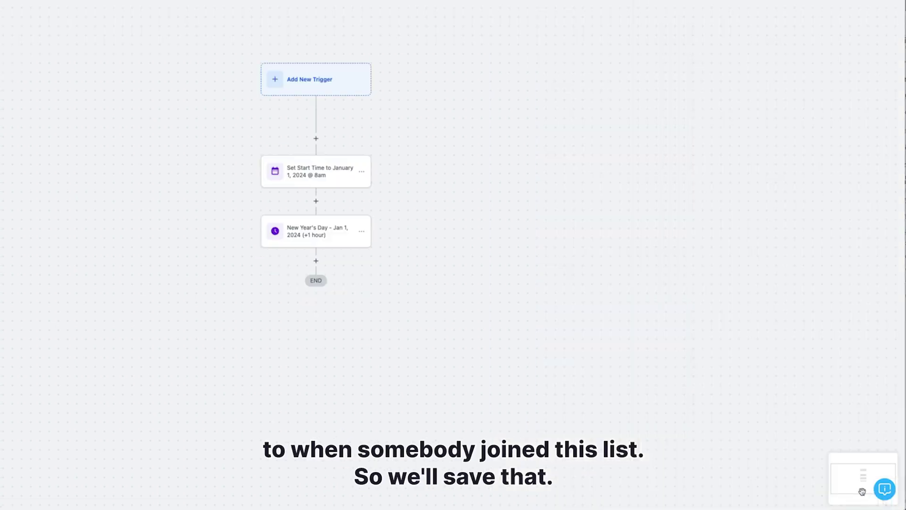
Step: Add a Send Email action after the New Year's Day wait and name it "Email 1 - New Year's Day"
click(316, 262)
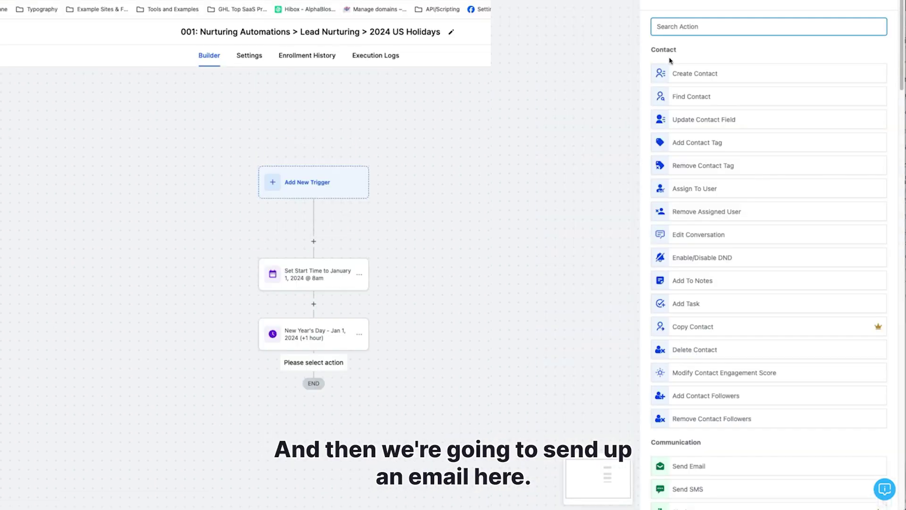
text(emai)
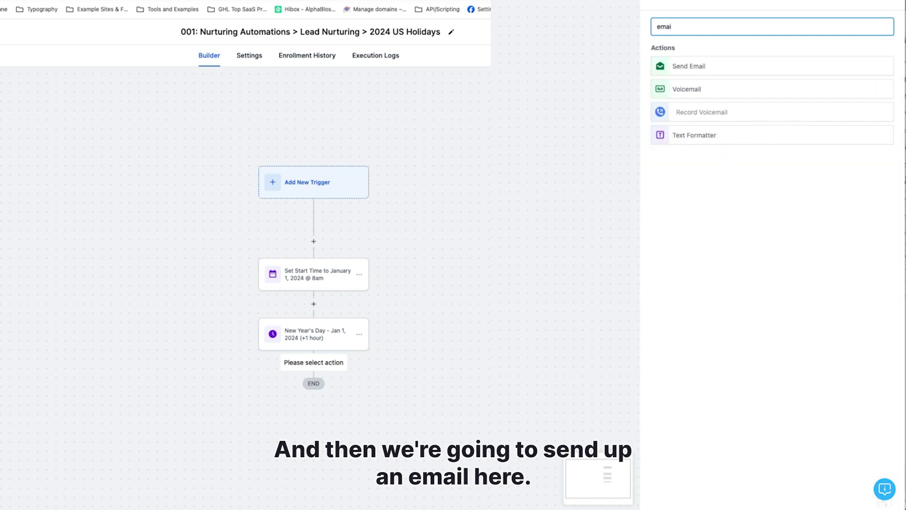
click(689, 67)
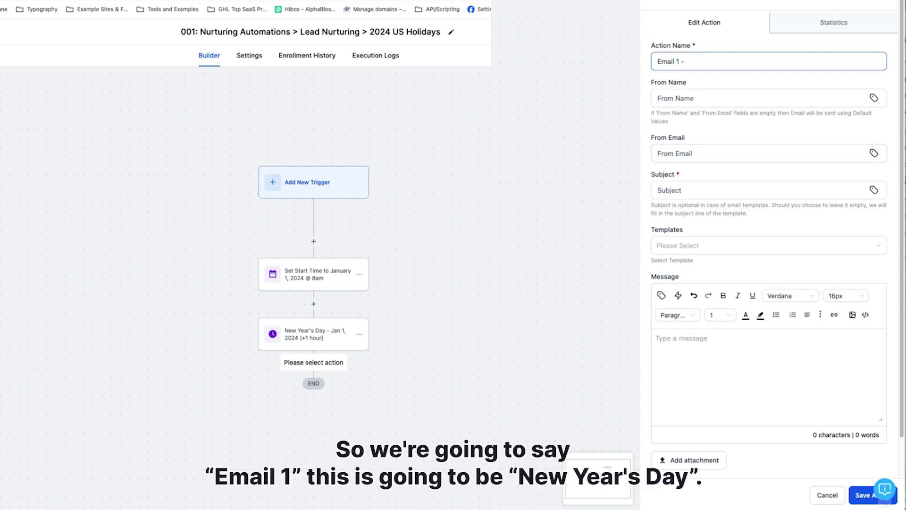
text(1 - New Year's Day)
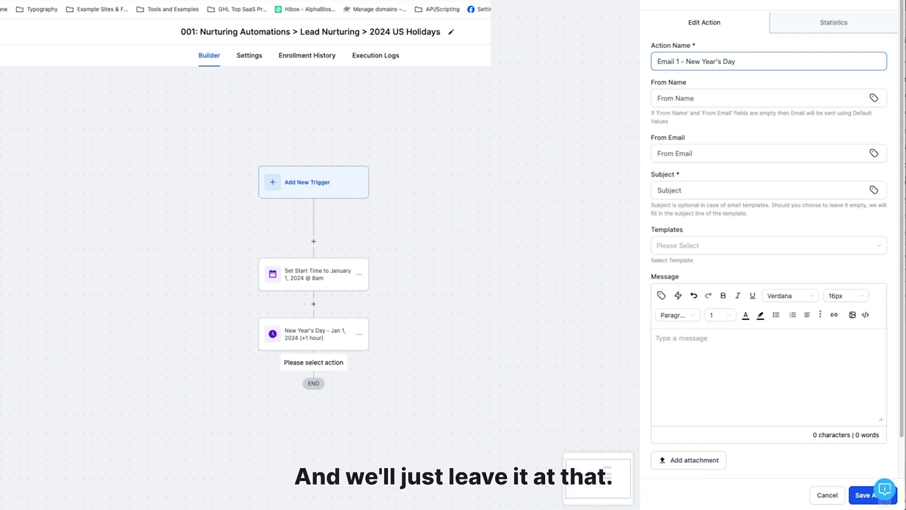
Step: Copy the email's action name into its subject line
triple_click(722, 62)
key(ctrl+c)
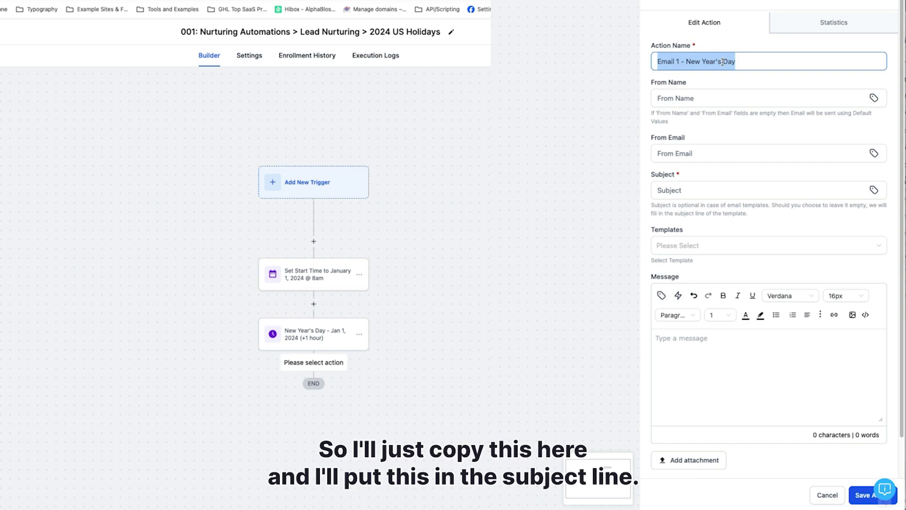
click(685, 189)
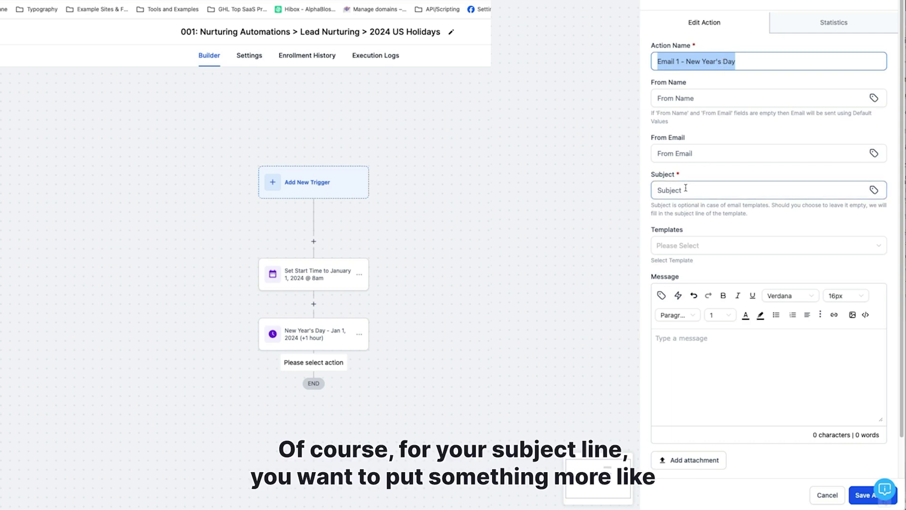
key(ctrl+v)
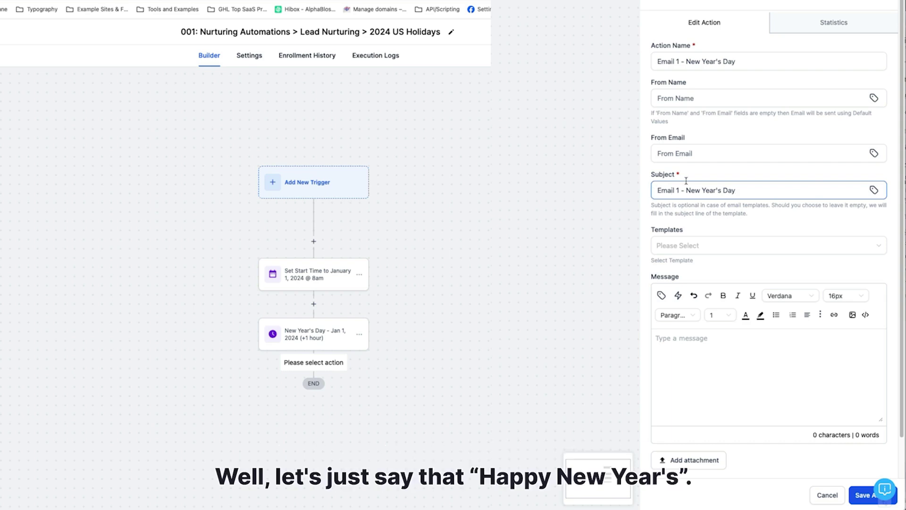
Step: Set the email's subject to "Happy New Years" and save the action with no template or message
drag(657, 194, 739, 188)
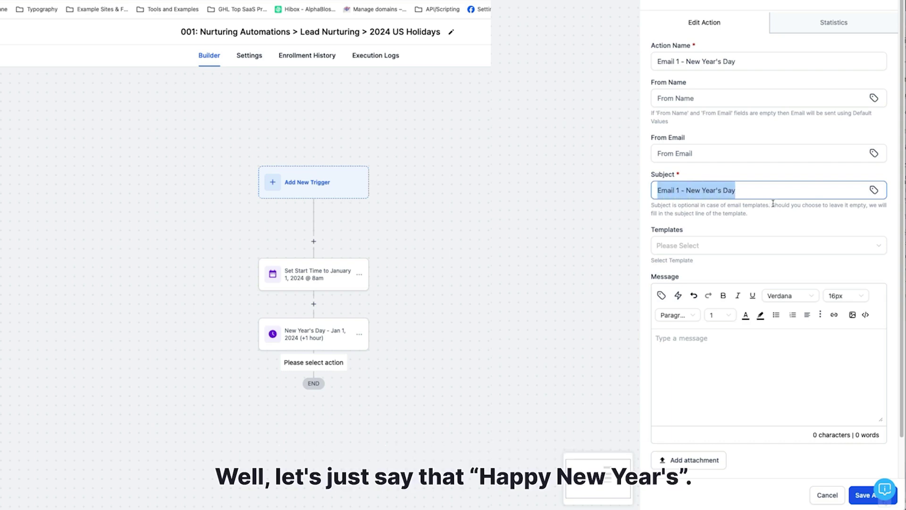
text(Happy New Years)
click(746, 206)
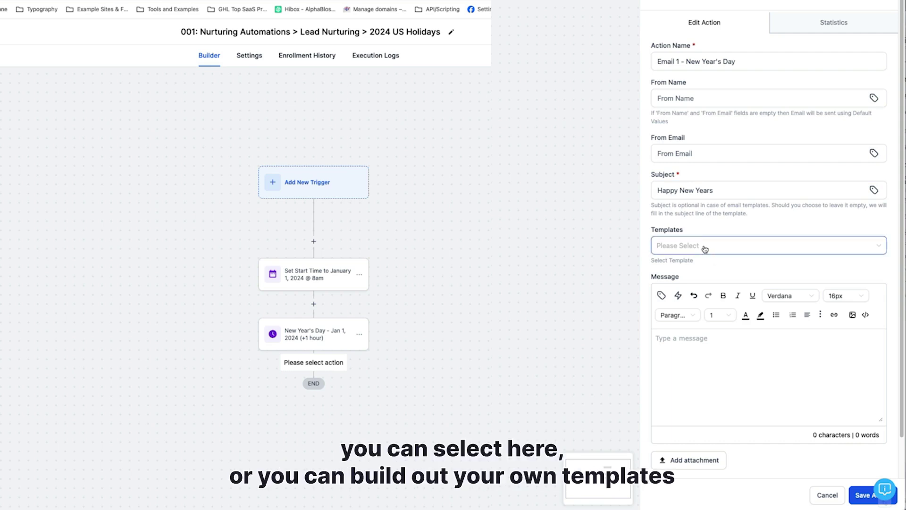
click(686, 339)
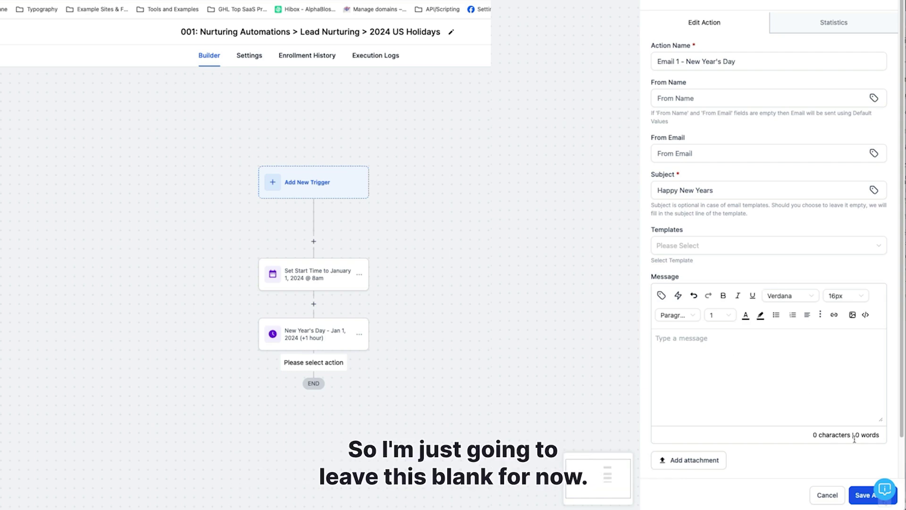
click(867, 495)
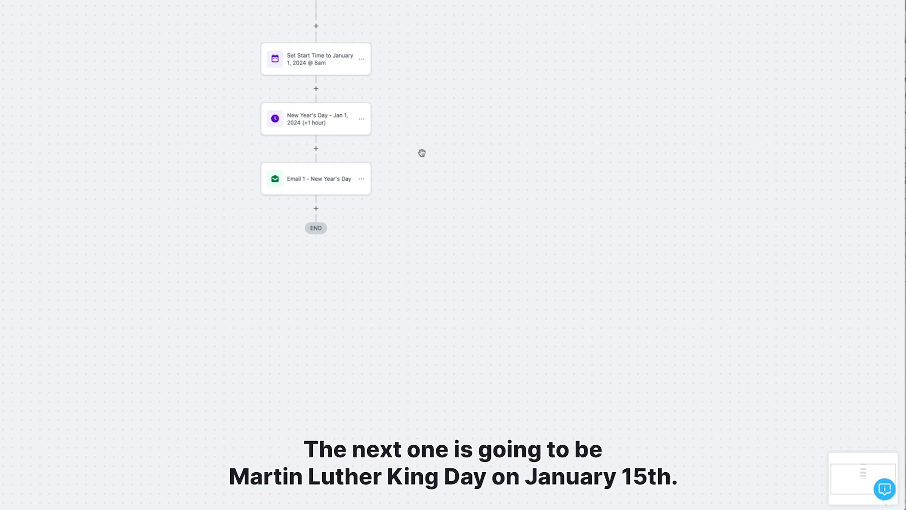
Step: Copy all actions from the New Year's Day wait onward and paste them after Email 1
click(362, 123)
click(398, 156)
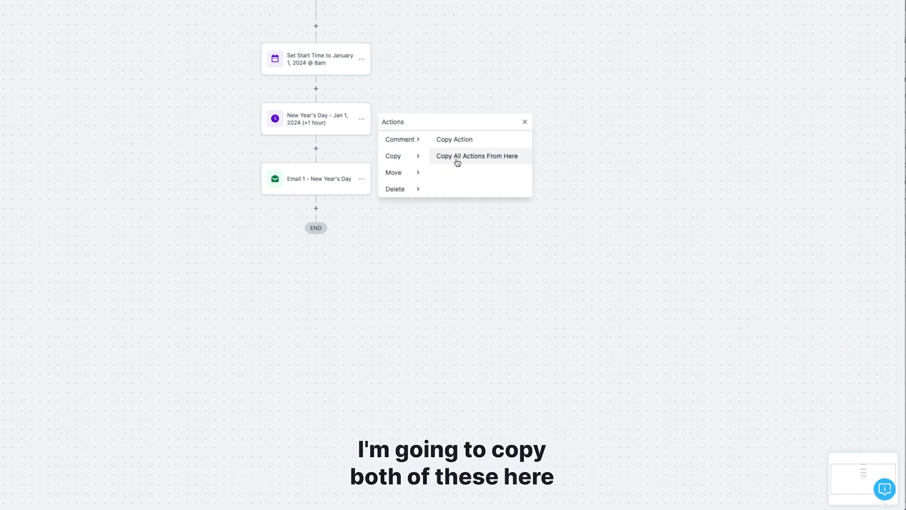
click(457, 157)
click(316, 206)
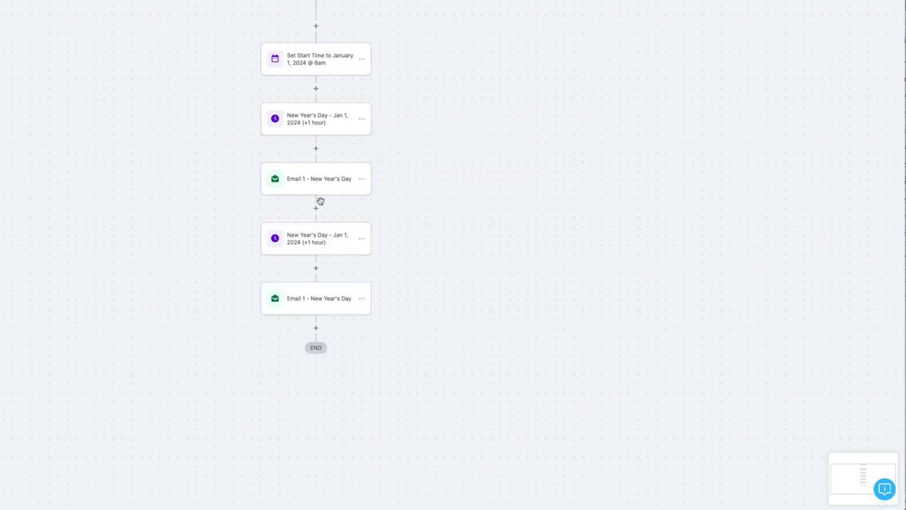
Step: Change the holiday and date in the copied wait action's name to "MLK Day - Jan 15, 2024"
click(312, 244)
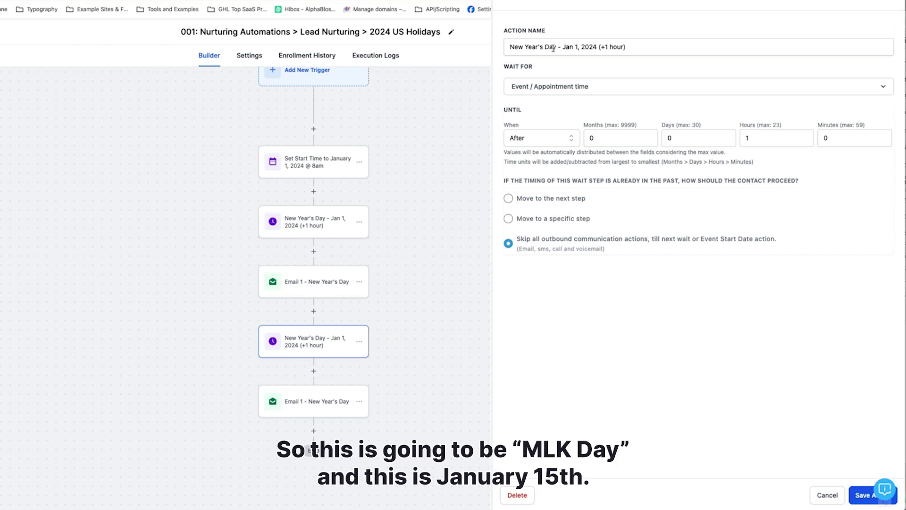
drag(556, 47, 509, 47)
text(MLK Day - Jan 1, 2024 (+1 hour)
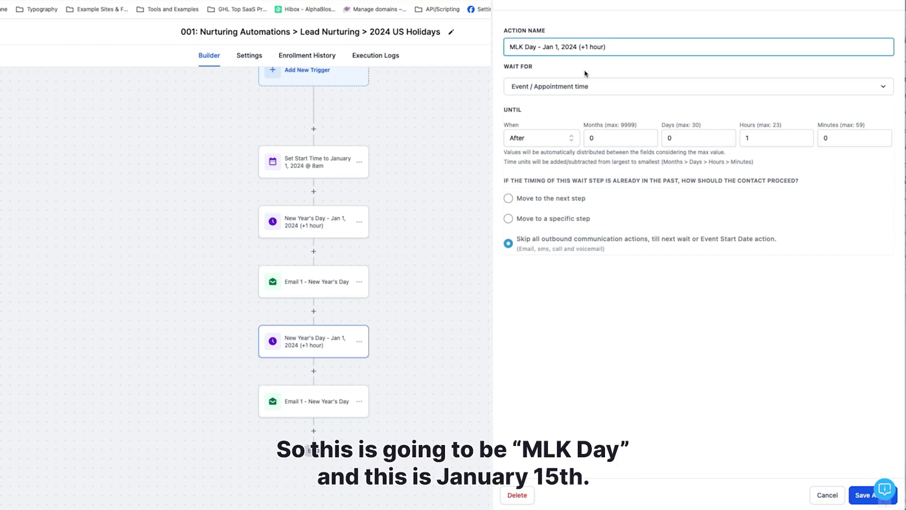
key(Right)
key(Right)
key(Right)
key(Right)
key(Right)
key(Right)
key(Right)
key(Right)
text(5)
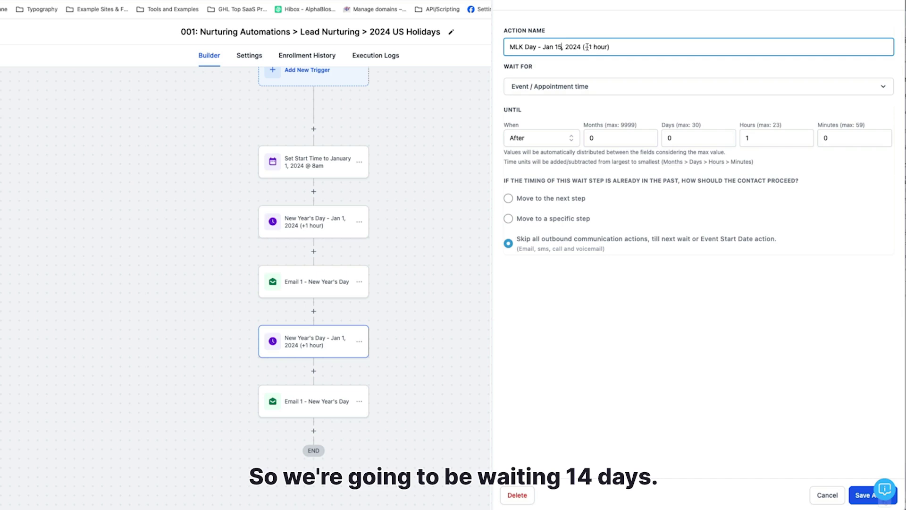
Step: Change the offset in the MLK Day wait action's name to "(+14 days, 1 hr)"
drag(588, 47, 605, 46)
text(14 days)
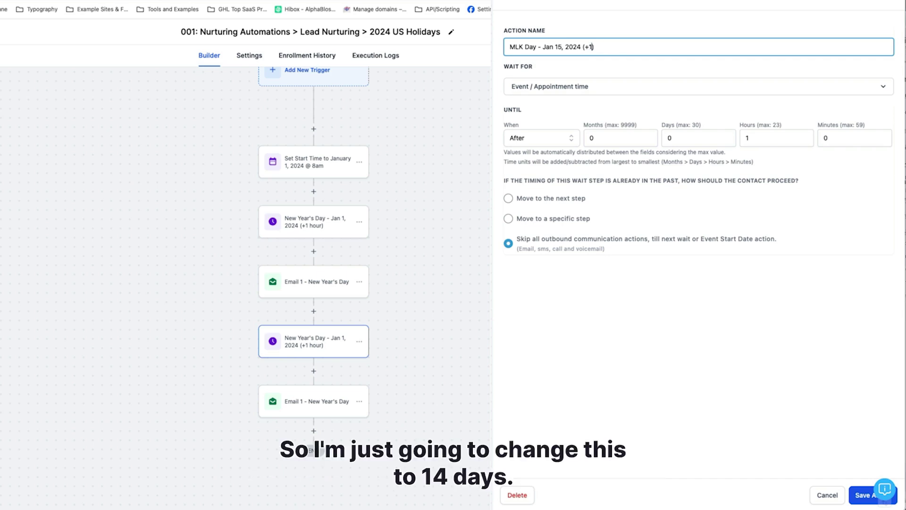
double_click(757, 136)
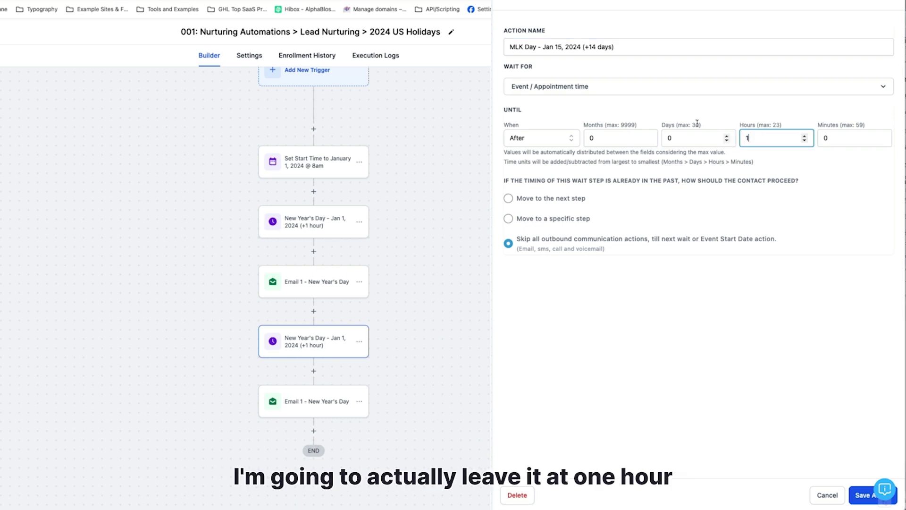
click(614, 47)
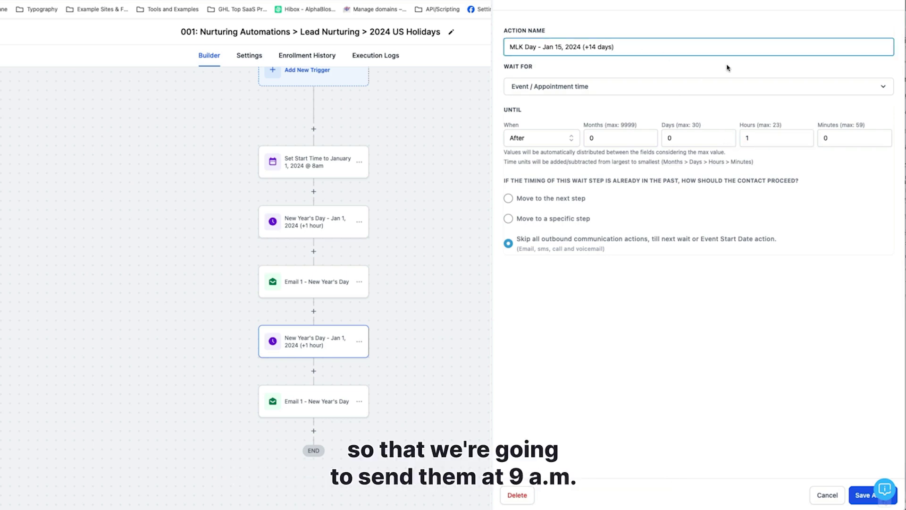
text(, 1 )
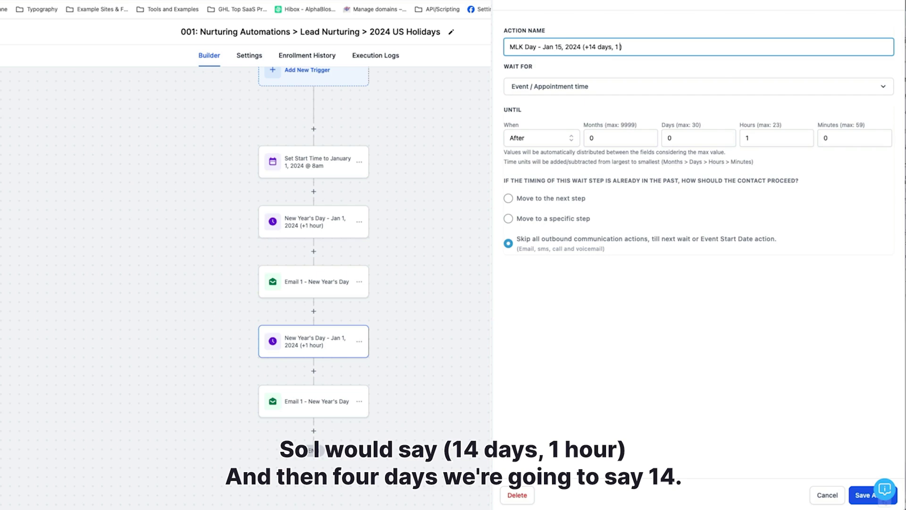
text(hr)
Step: Set the MLK Day wait's days value to 14 and save the action
click(679, 139)
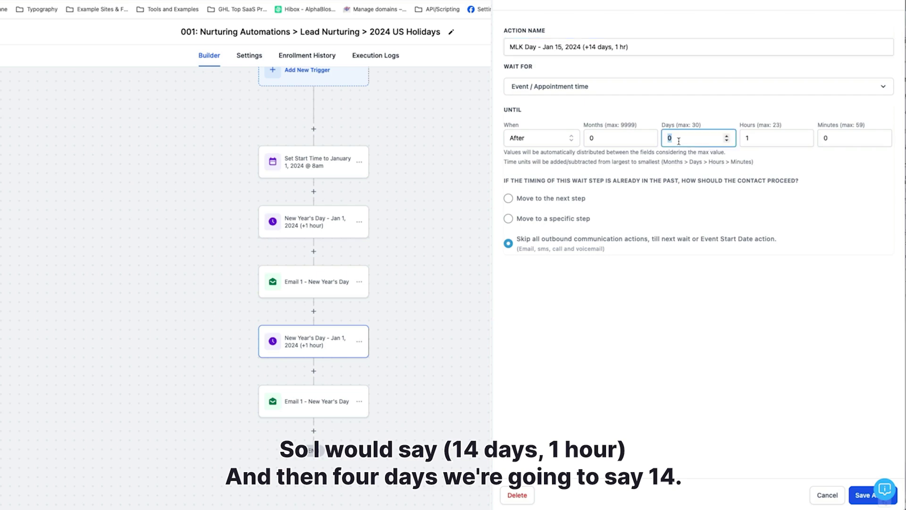
text(14)
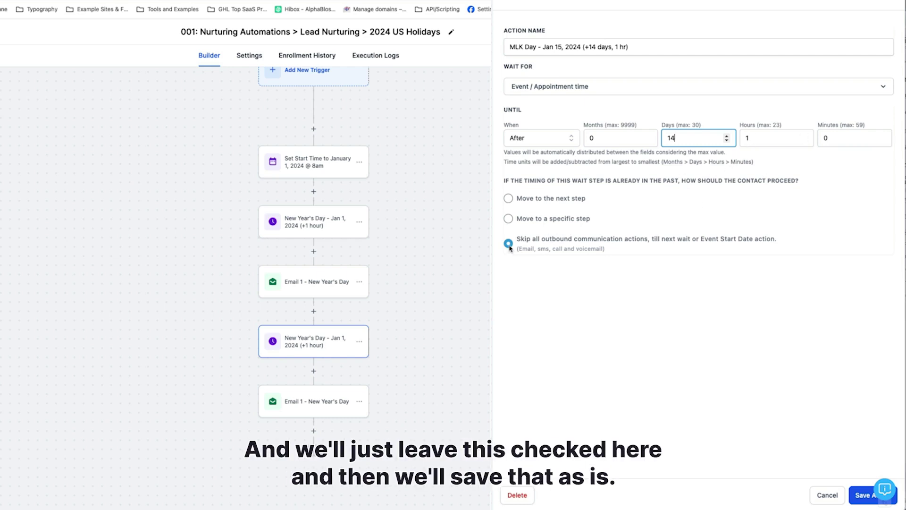
click(864, 496)
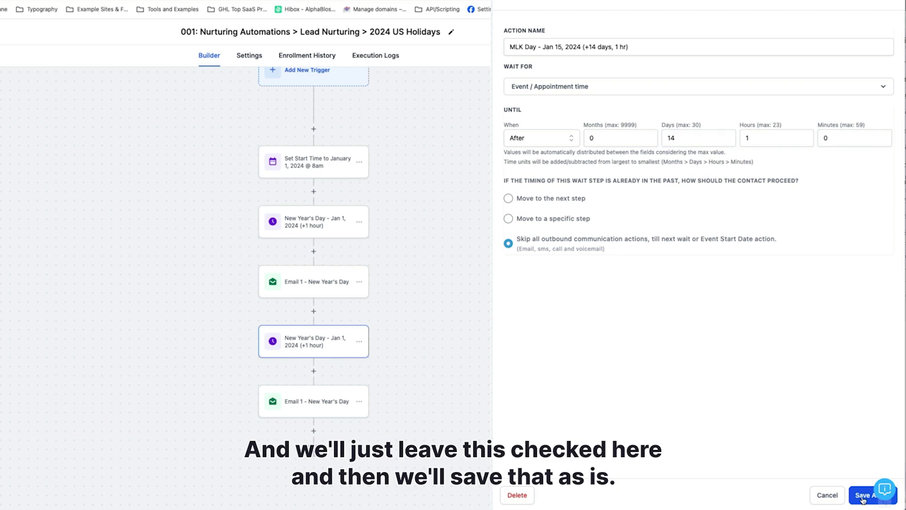
Step: Rename the copied email action below the MLK Day wait as "Email 2 - MLK Day"
click(337, 412)
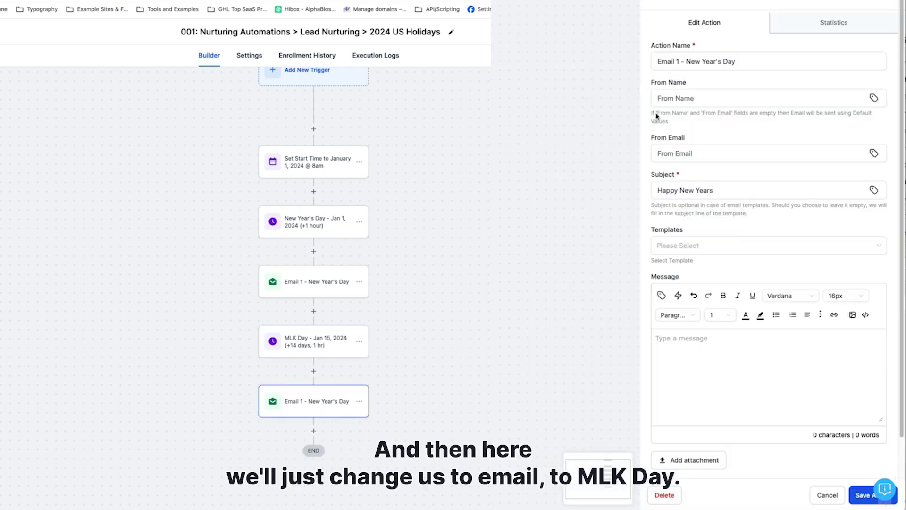
click(676, 61)
key(BackSpace)
text(2)
drag(687, 61, 722, 61)
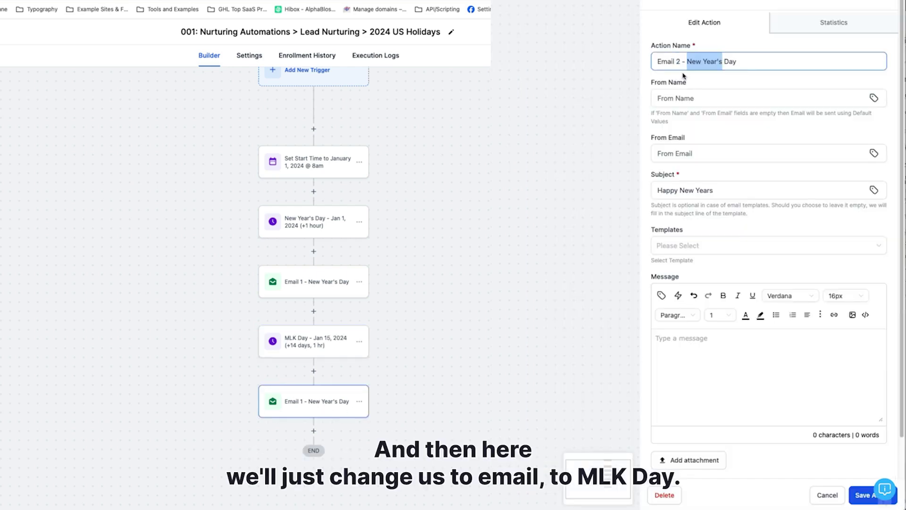
text(MLK)
Step: Set Email 2's subject to "Happy Martin Luther King, Jr. day!" and save the action
triple_click(696, 191)
drag(680, 190, 715, 190)
text(Martin Luther K)
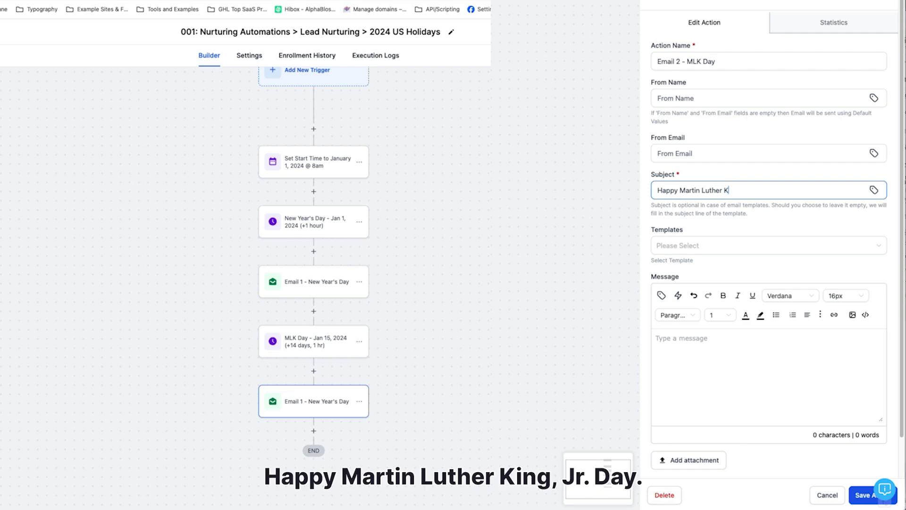
text(ay!)
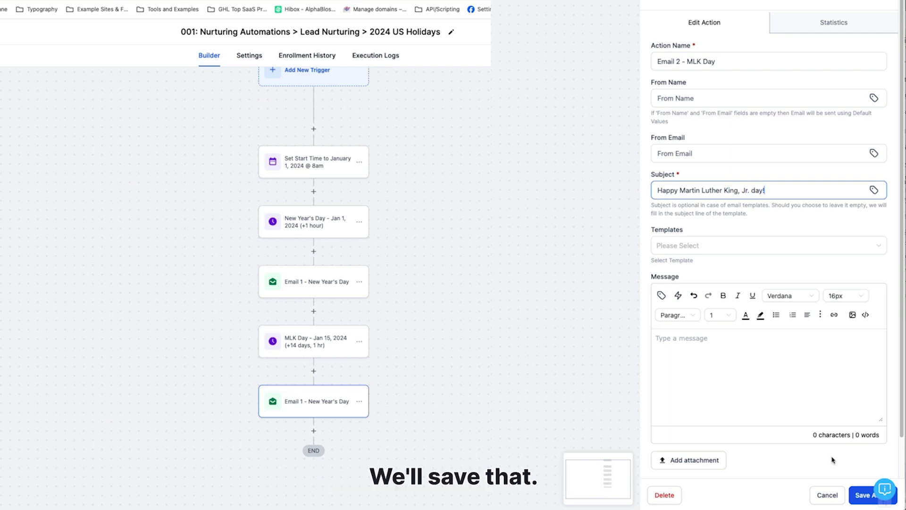
click(866, 496)
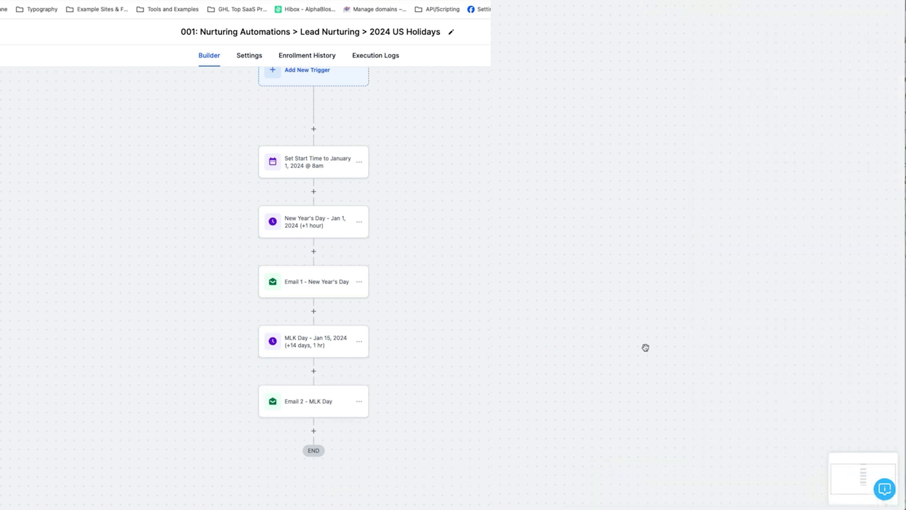
Step: Set the subject of the "Email 1 - New Year's Day" action to "Happy New Years!" and save the action
click(325, 283)
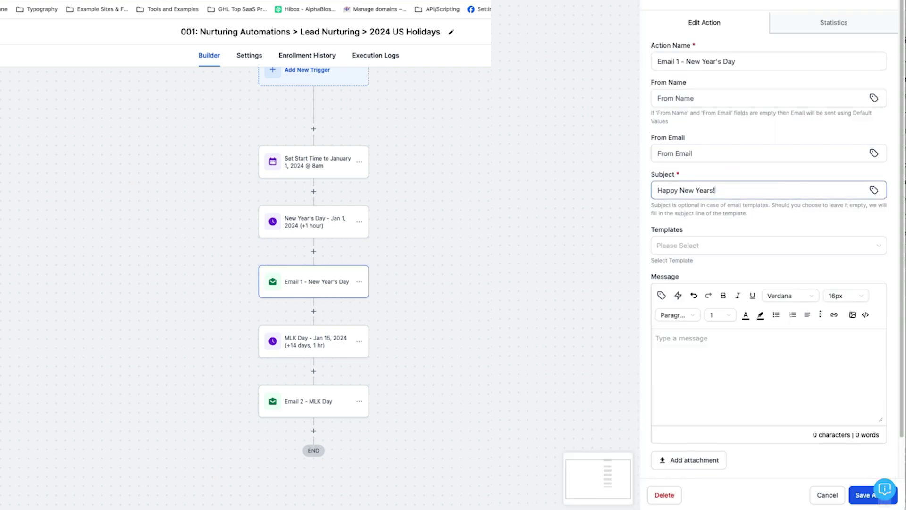
click(868, 503)
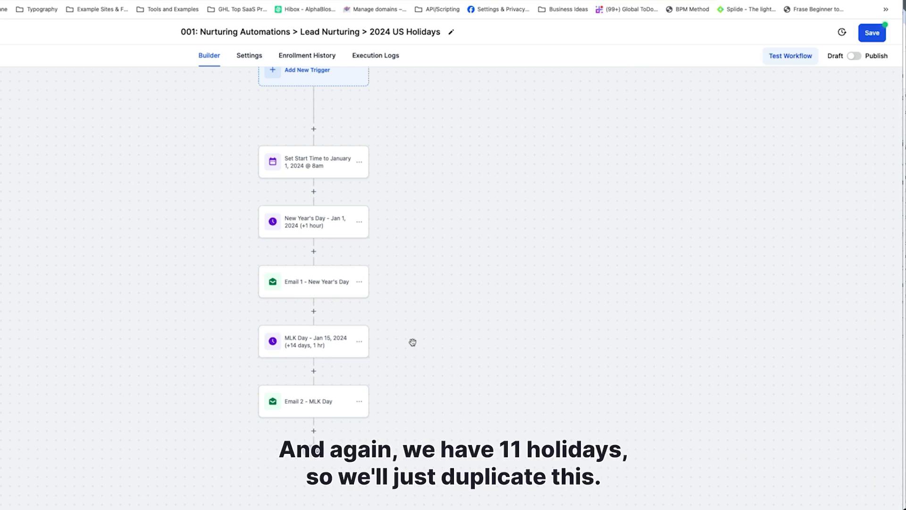
Step: Copy all actions from the New Year's Day wait onward and paste them below "Email 2 - MLK Day"
click(360, 225)
click(361, 225)
mouse_move(391, 258)
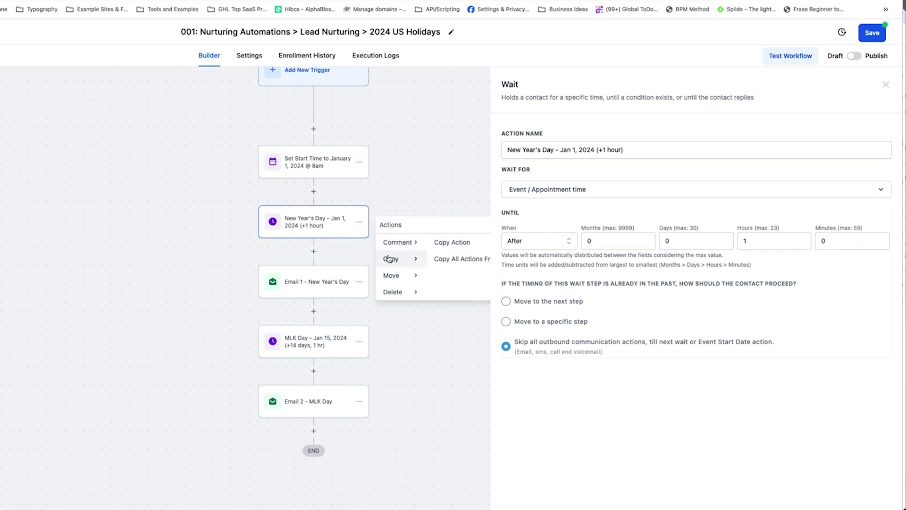
click(462, 258)
click(319, 429)
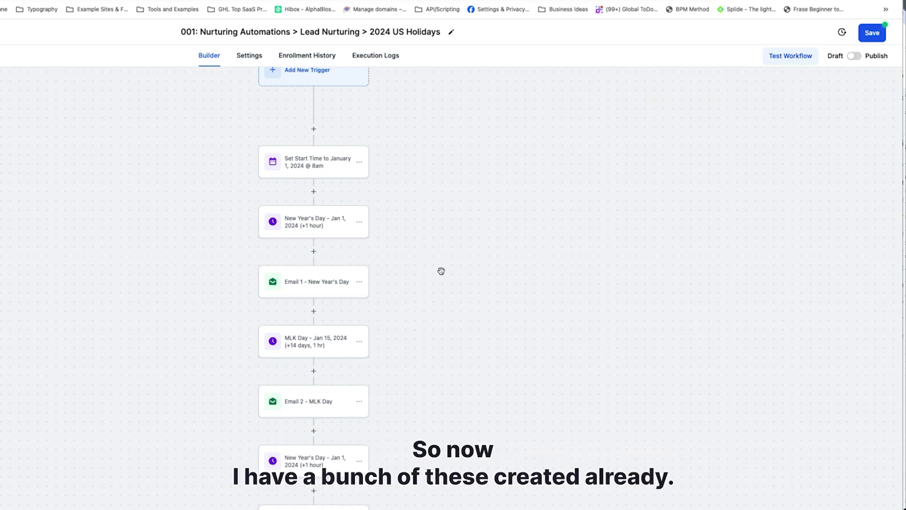
scroll(347, 352, down, 3)
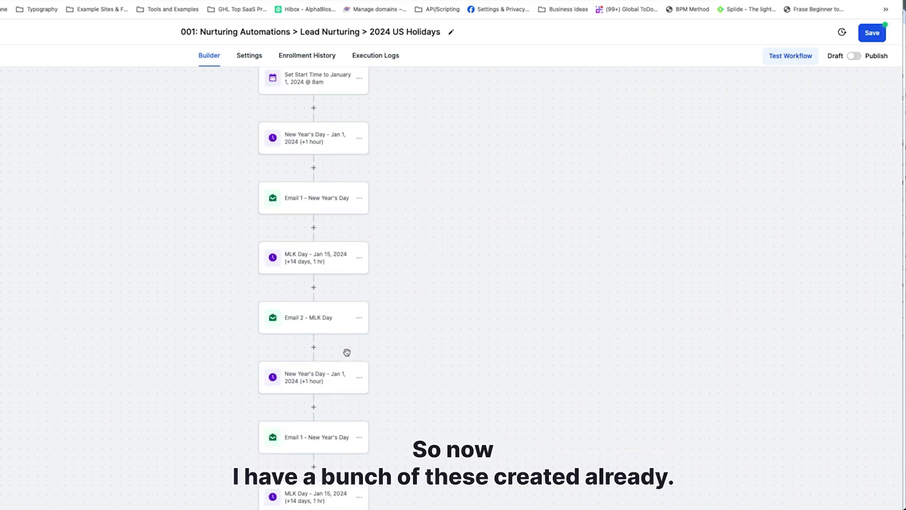
scroll(346, 352, up, 4)
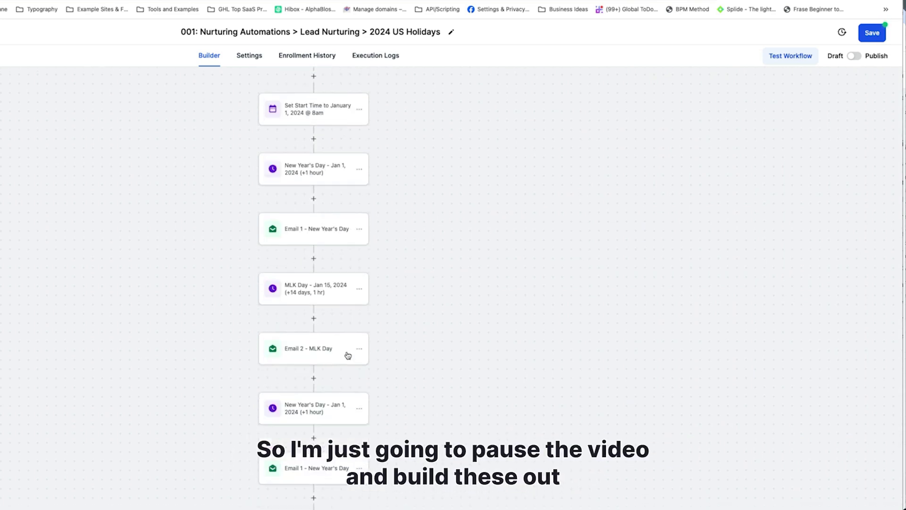
scroll(347, 353, down, 1)
scroll(346, 353, down, 1)
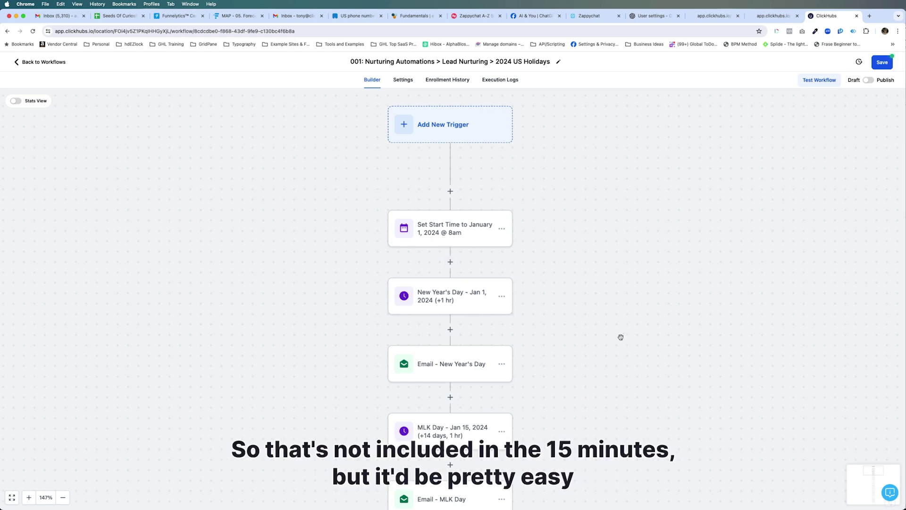
Step: Review the start date action's settings and the template choices available in the New Year's Day email
scroll(596, 204, down, 2)
click(459, 125)
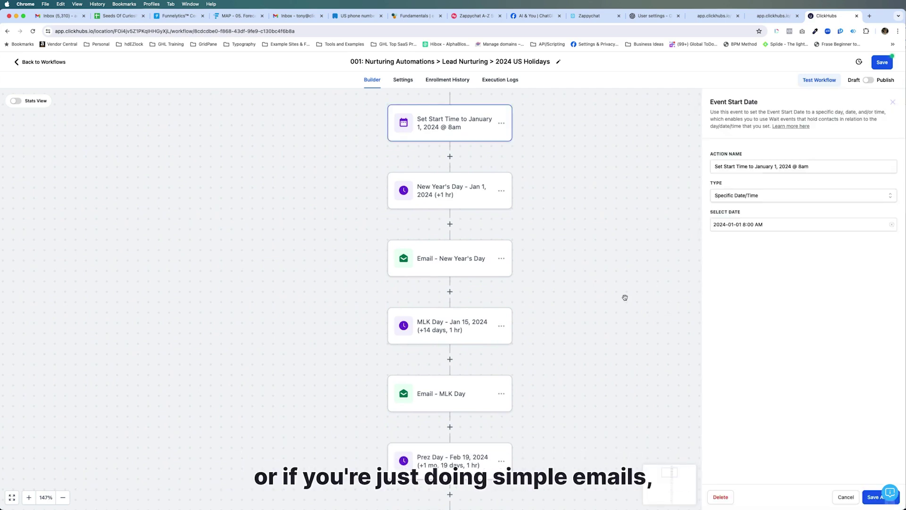
scroll(615, 299, up, 1)
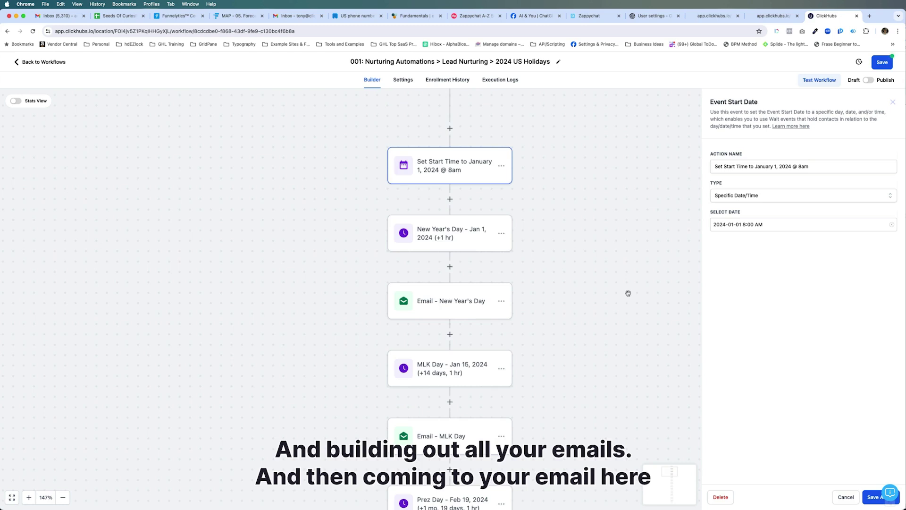
click(449, 301)
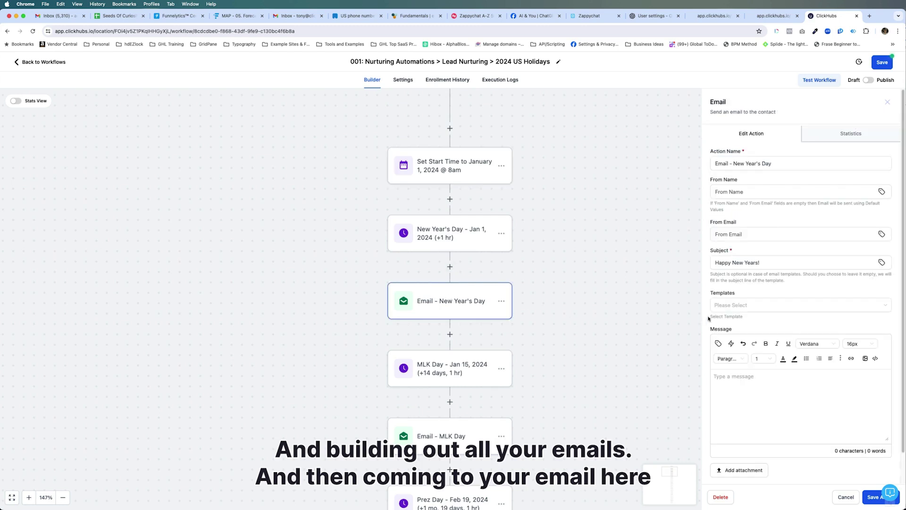
click(723, 306)
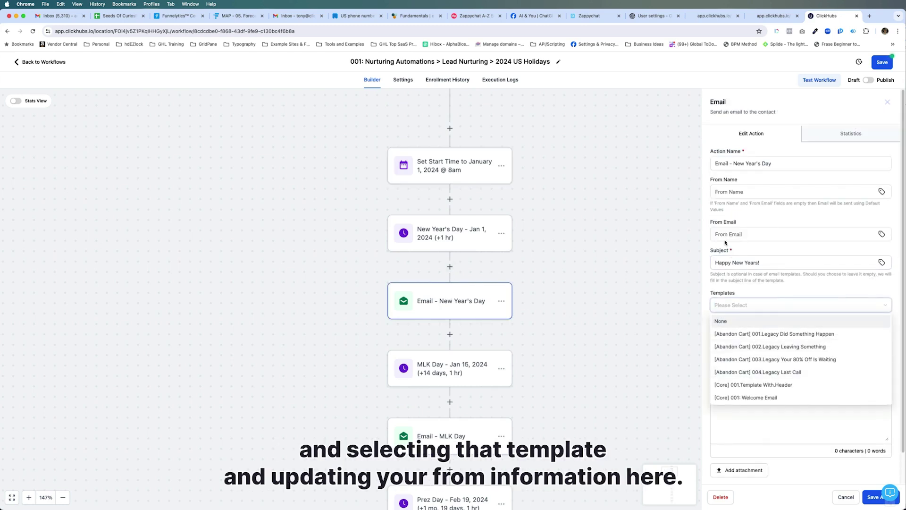
click(627, 251)
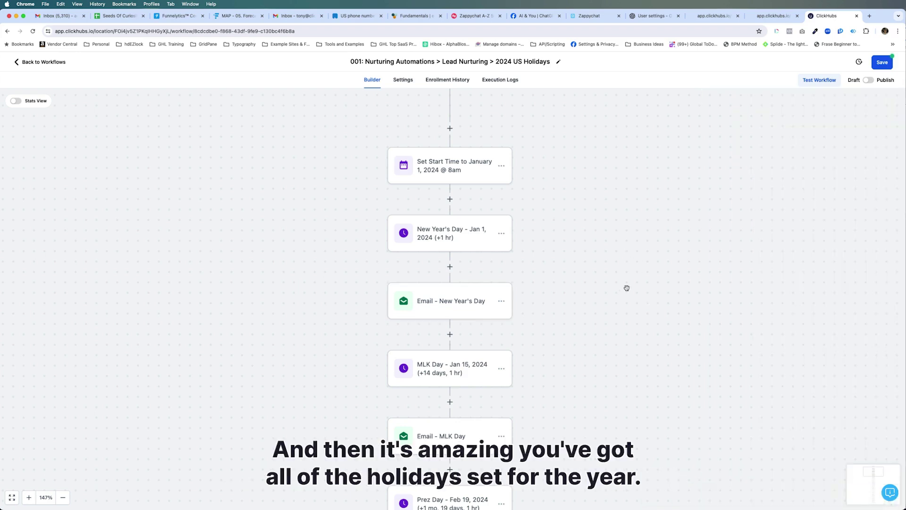
Step: Examine the completed holiday sequence of waits and emails from the trigger through to the Christmas Day email
scroll(633, 354, up, 2)
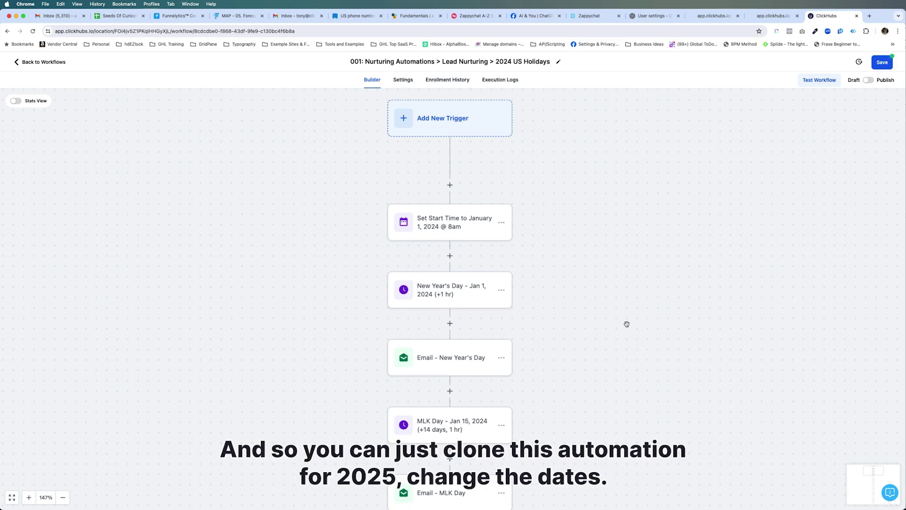
scroll(625, 324, up, 2)
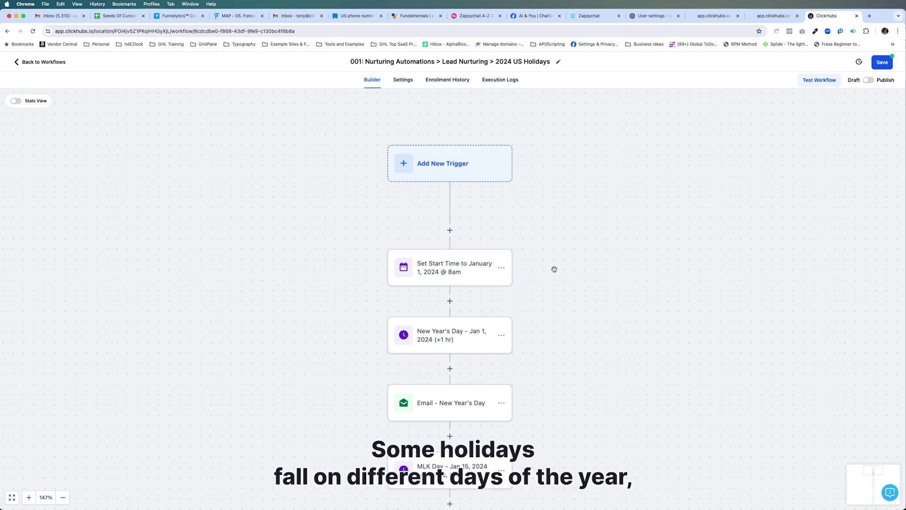
scroll(552, 267, down, 1)
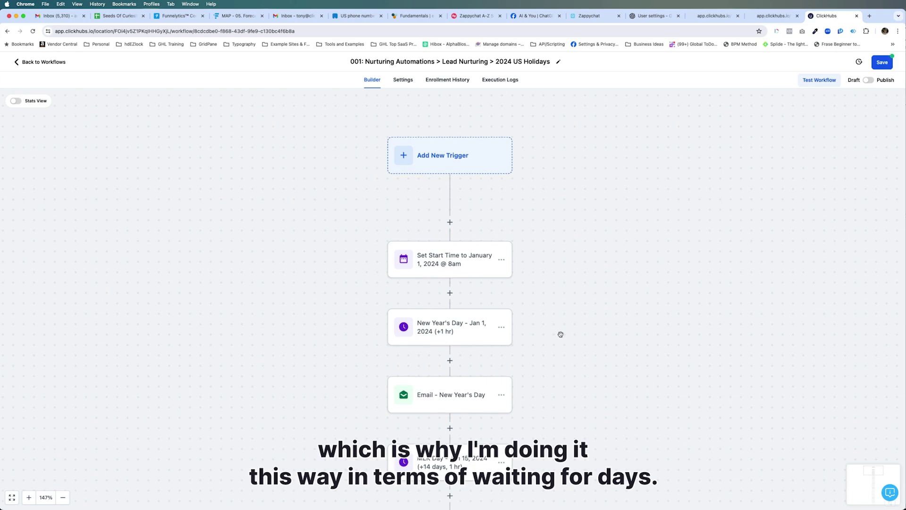
scroll(565, 326, down, 2)
scroll(564, 326, down, 10)
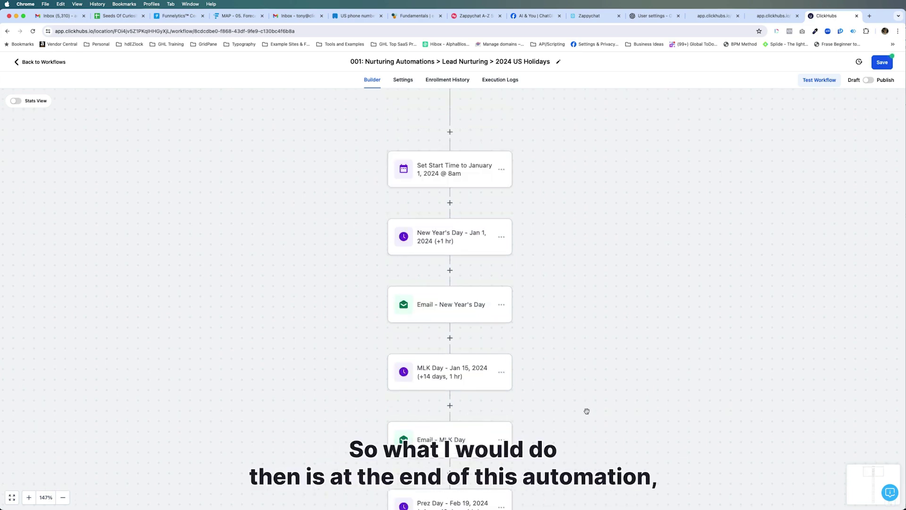
scroll(679, 421, down, 18)
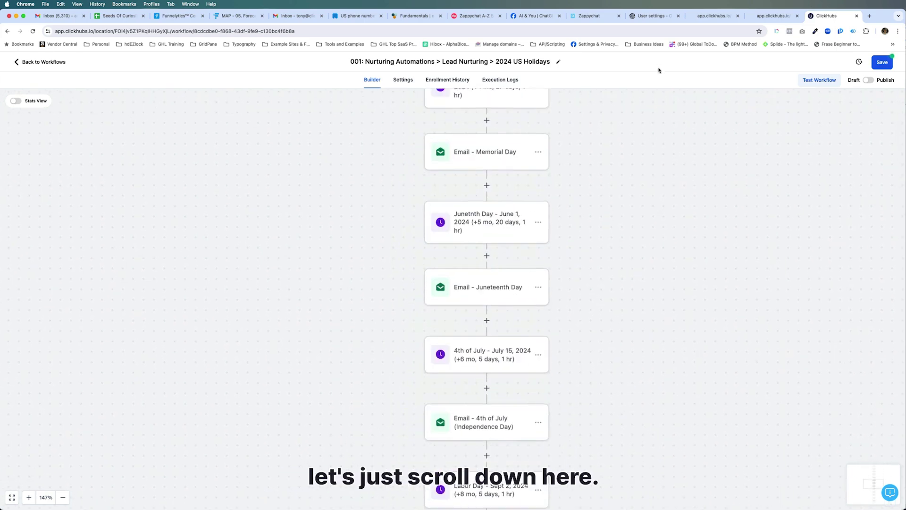
scroll(620, 333, down, 3)
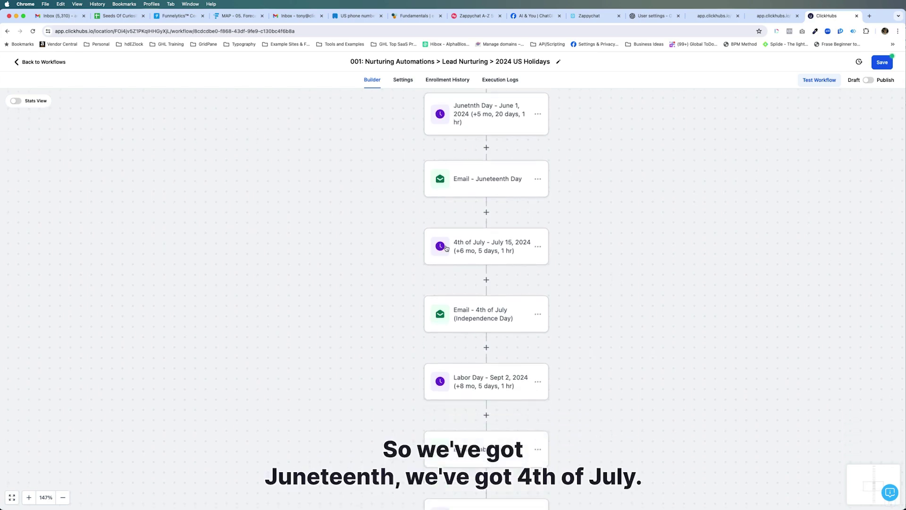
scroll(504, 294, down, 16)
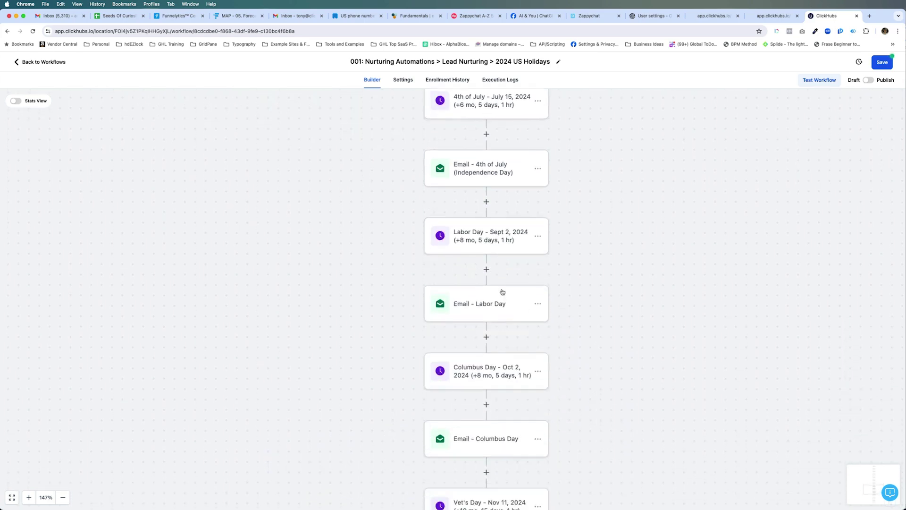
scroll(502, 289, down, 7)
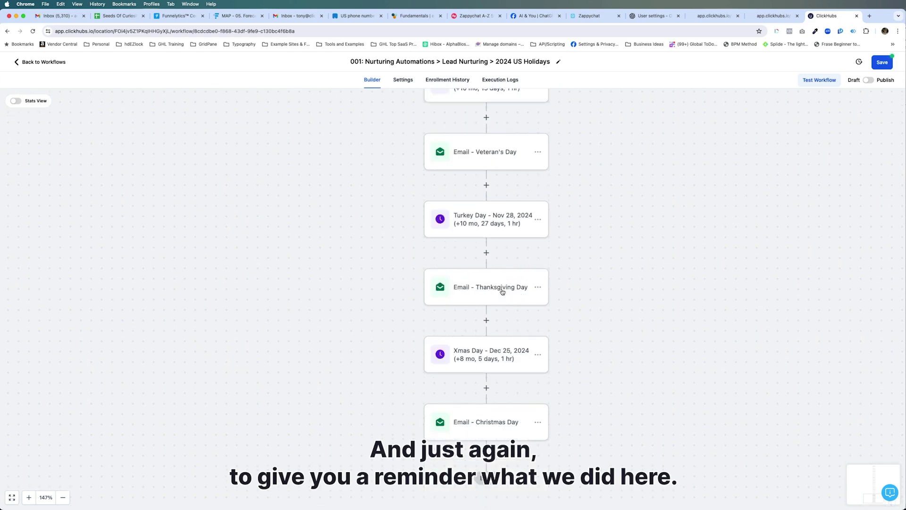
Step: Check the months, days and hours offset of the Turkey Day wait and save the action
click(471, 205)
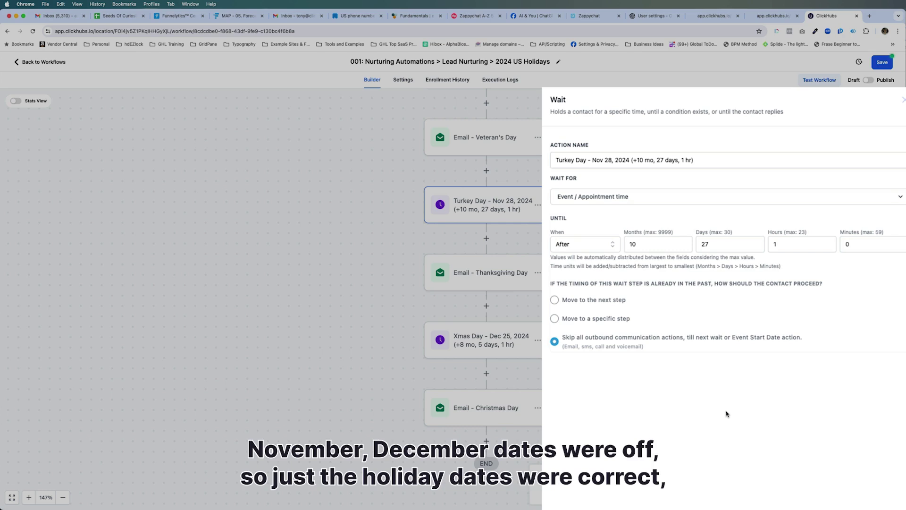
click(630, 243)
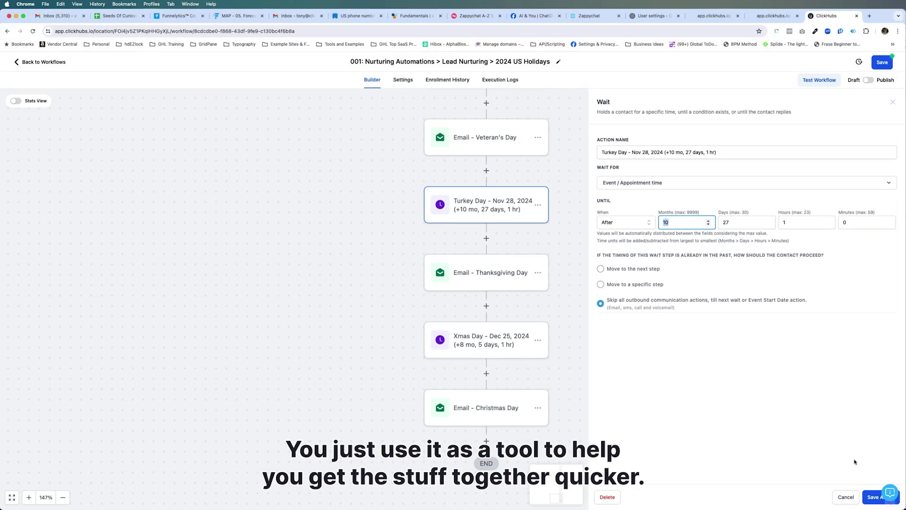
click(874, 497)
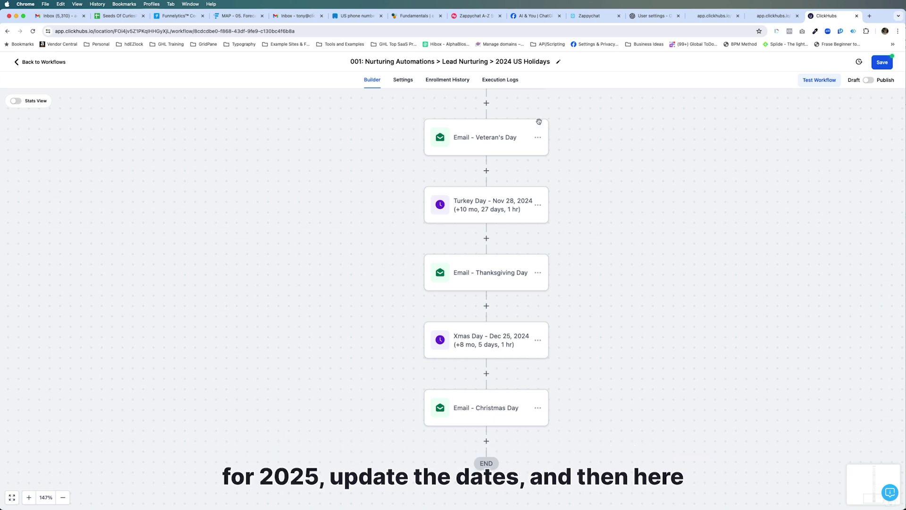
click(486, 442)
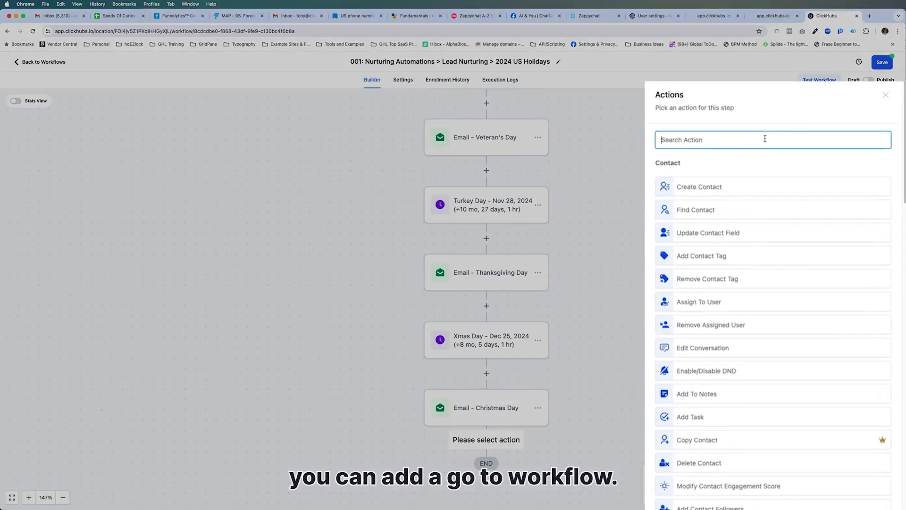
text(go)
text(wor)
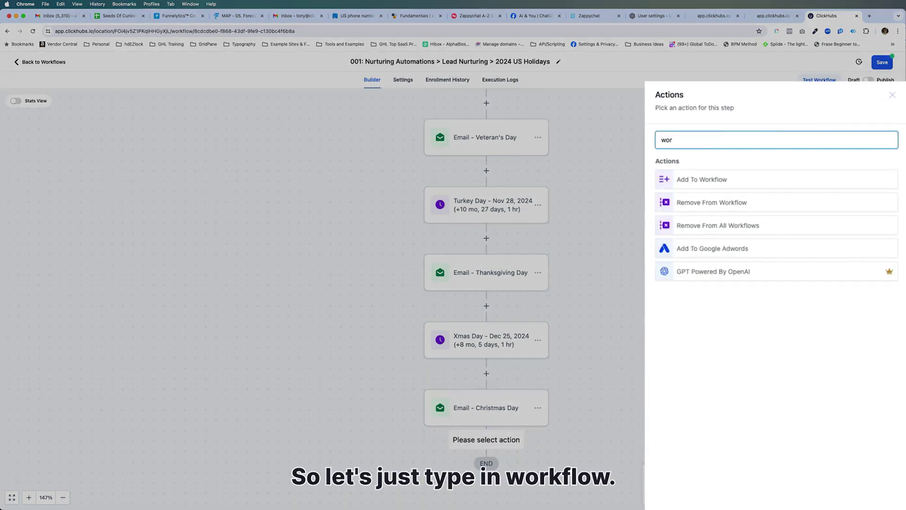
click(678, 185)
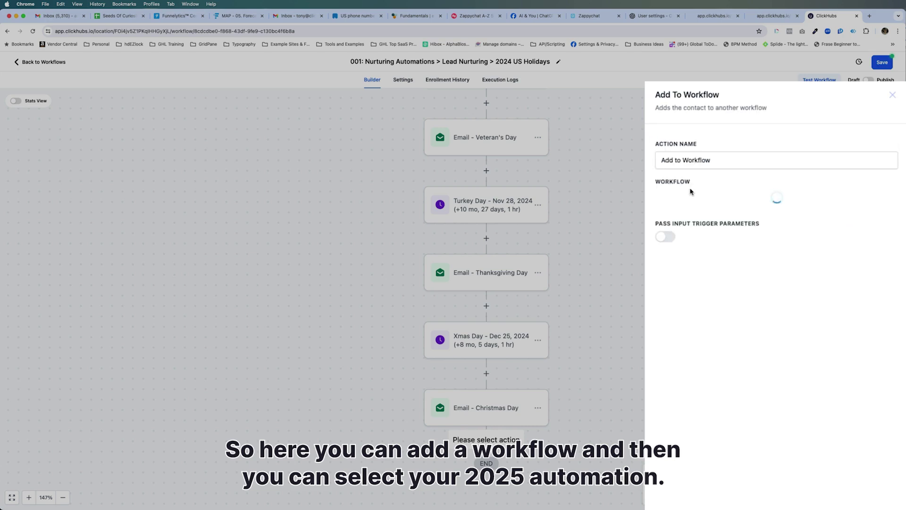
click(698, 198)
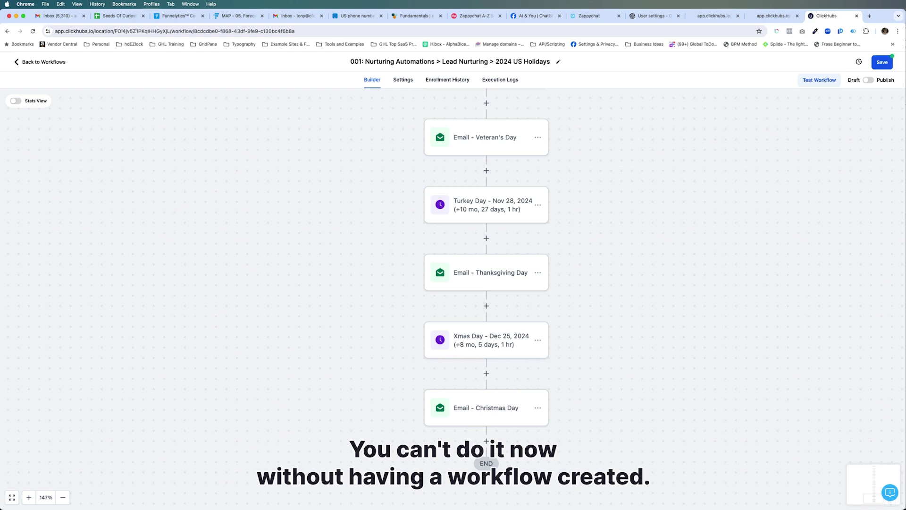
Step: Try to save an Add To Workflow action after the Christmas Day email without choosing a workflow, check the available workflows and cancel the action
click(486, 441)
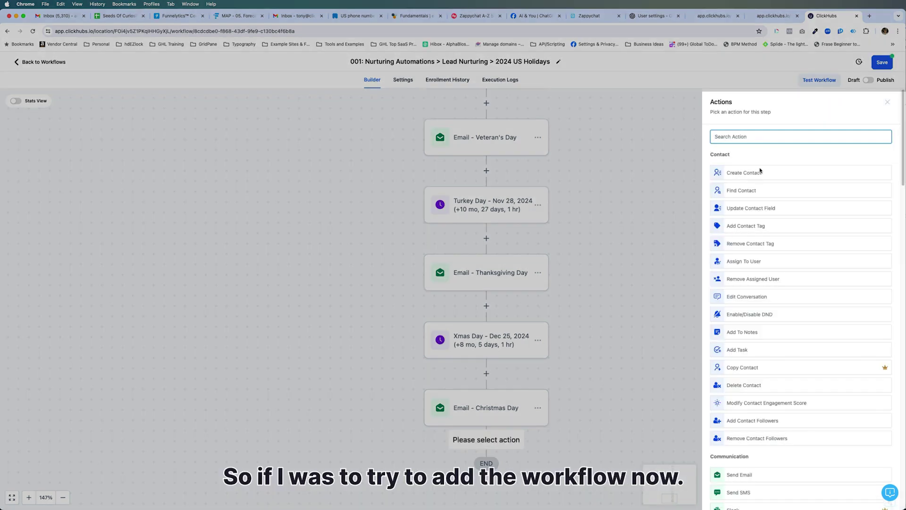
text(work)
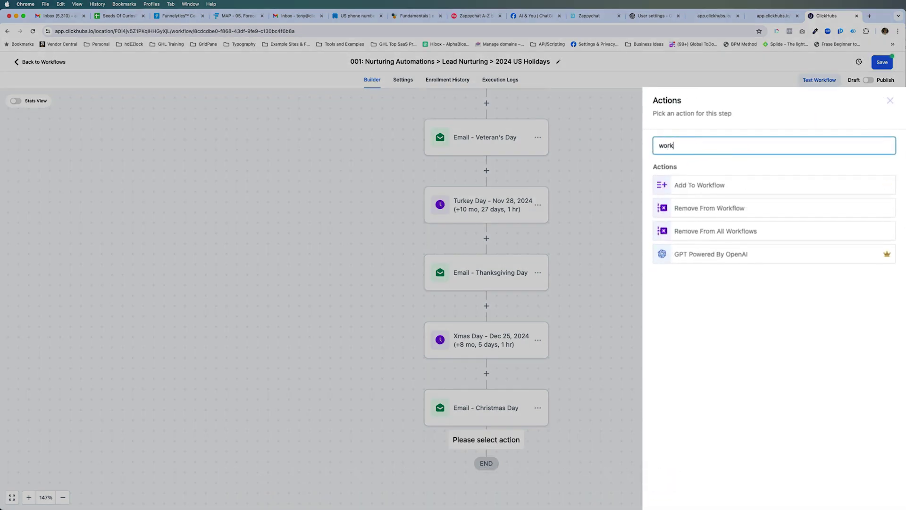
click(730, 192)
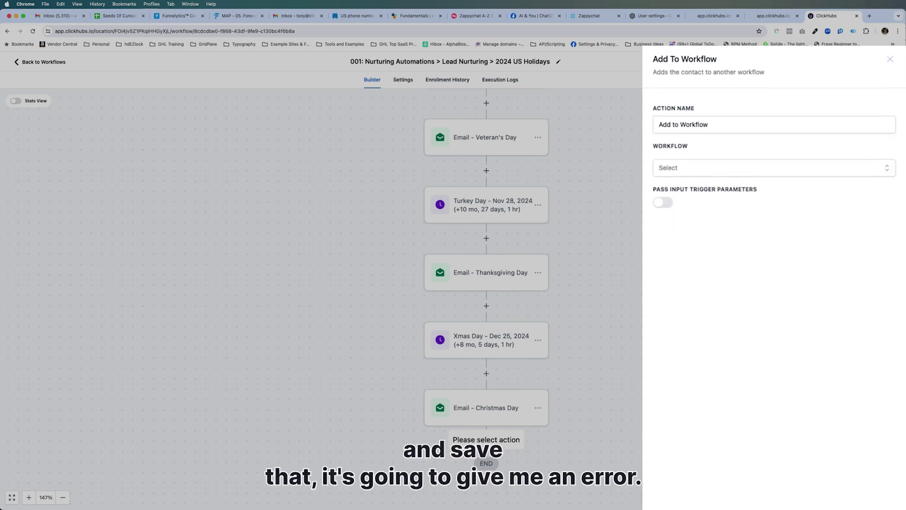
click(862, 502)
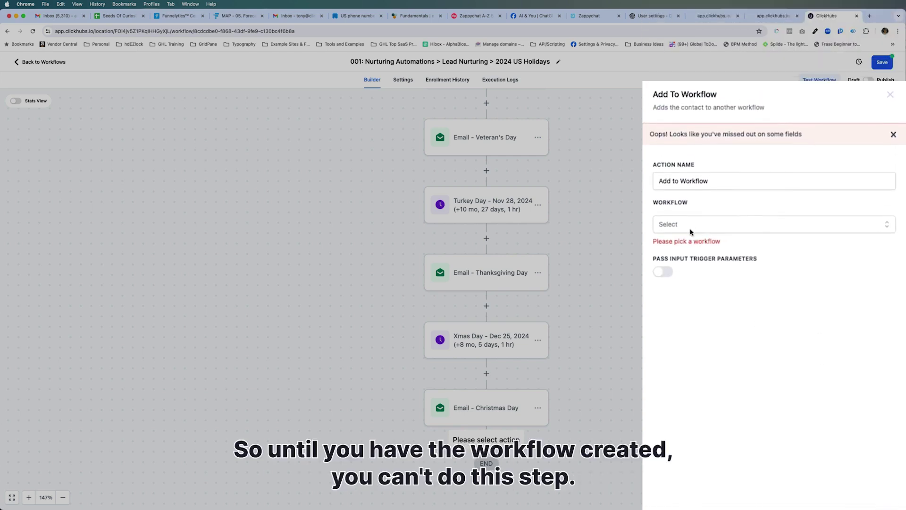
click(683, 232)
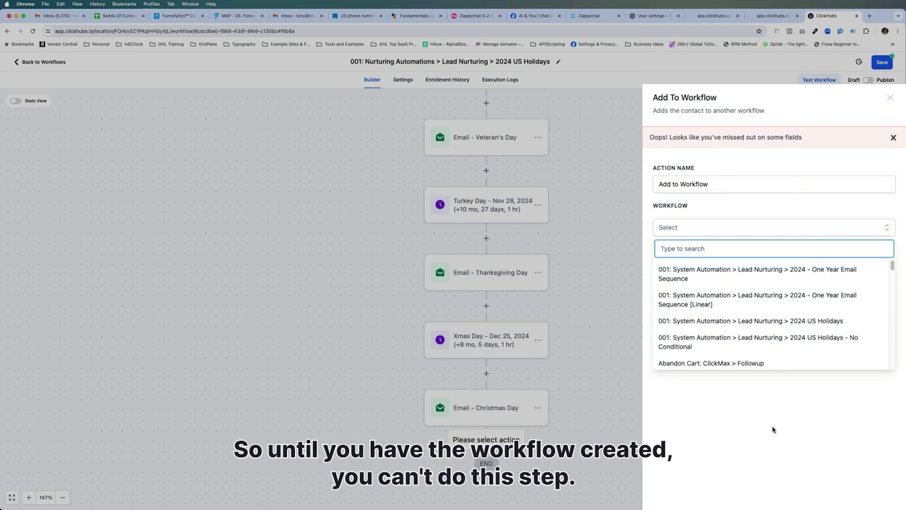
click(893, 137)
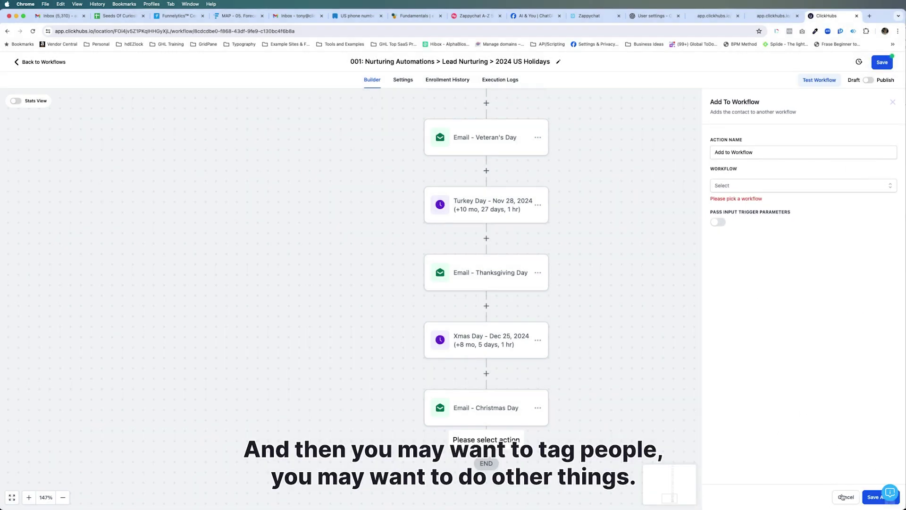
click(842, 497)
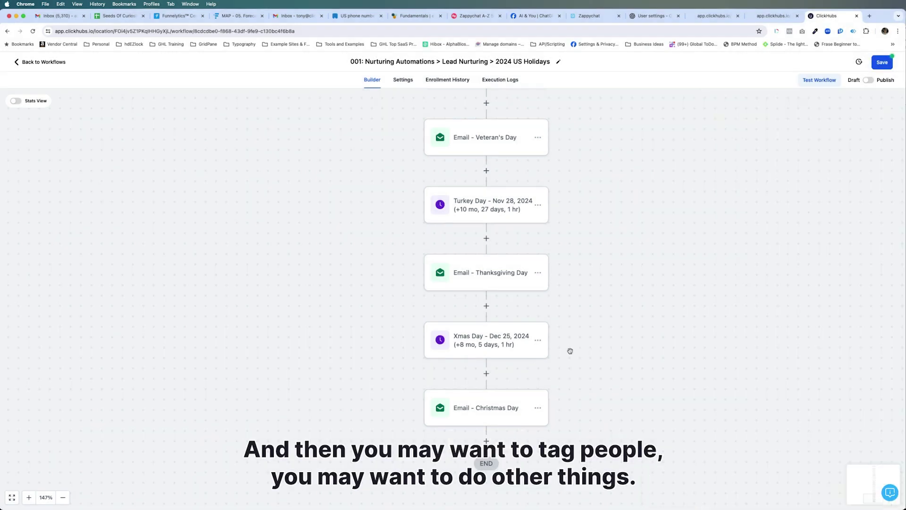
scroll(868, 469, down, 5)
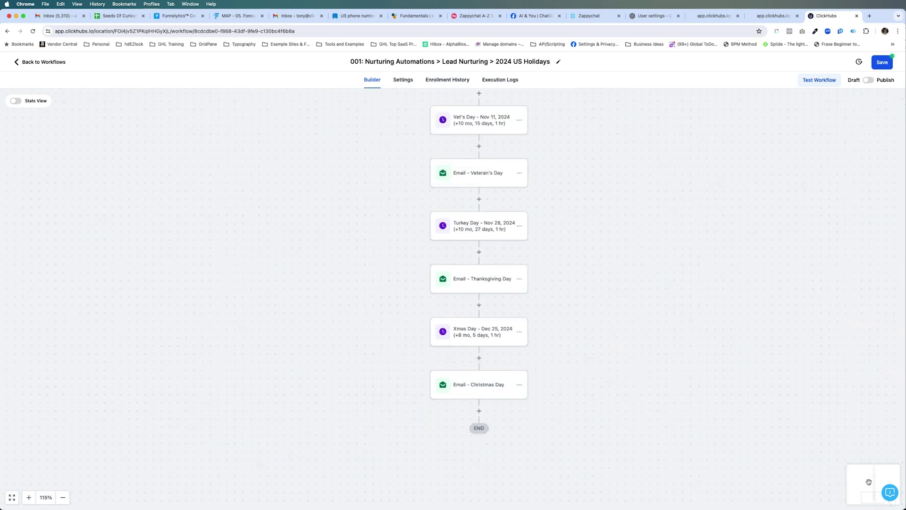
Step: Examine the holiday waits and emails from the Christmas Day email back up to the workflow's trigger
scroll(663, 307, up, 5)
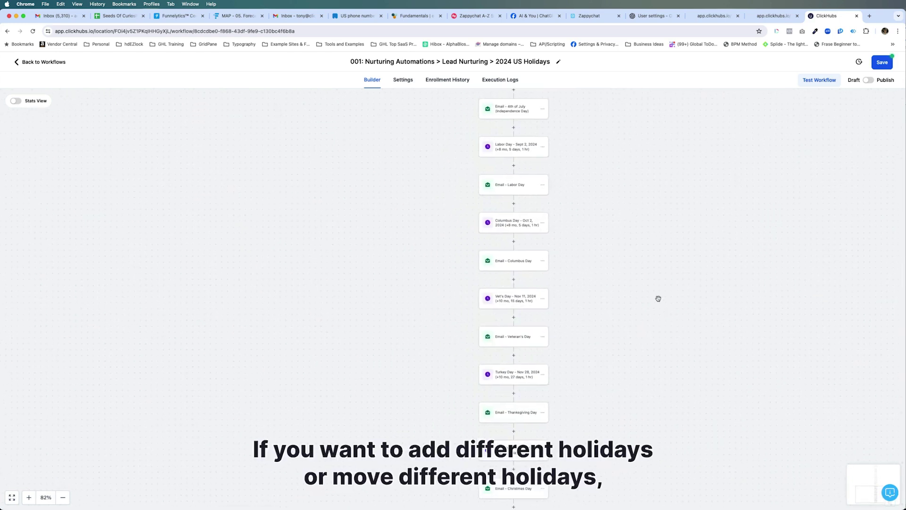
scroll(619, 360, right, 1)
scroll(613, 213, up, 5)
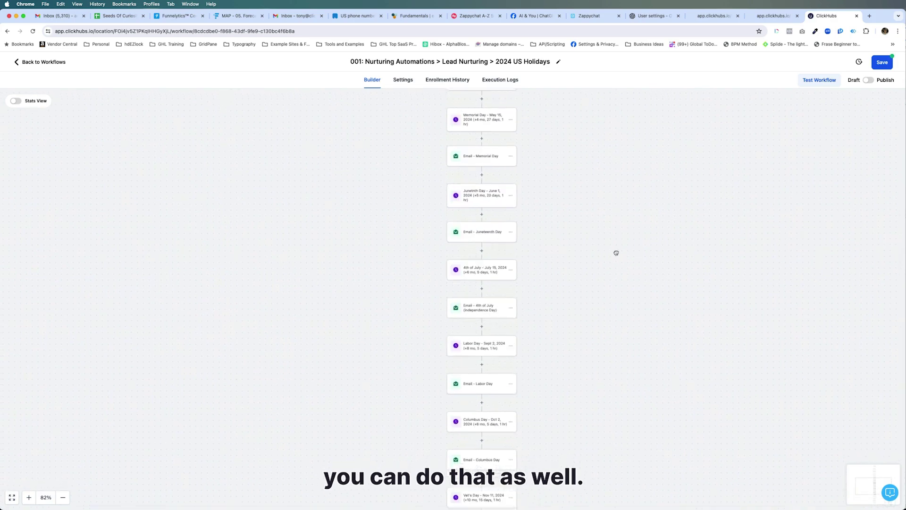
scroll(589, 306, right, 1)
scroll(589, 307, up, 5)
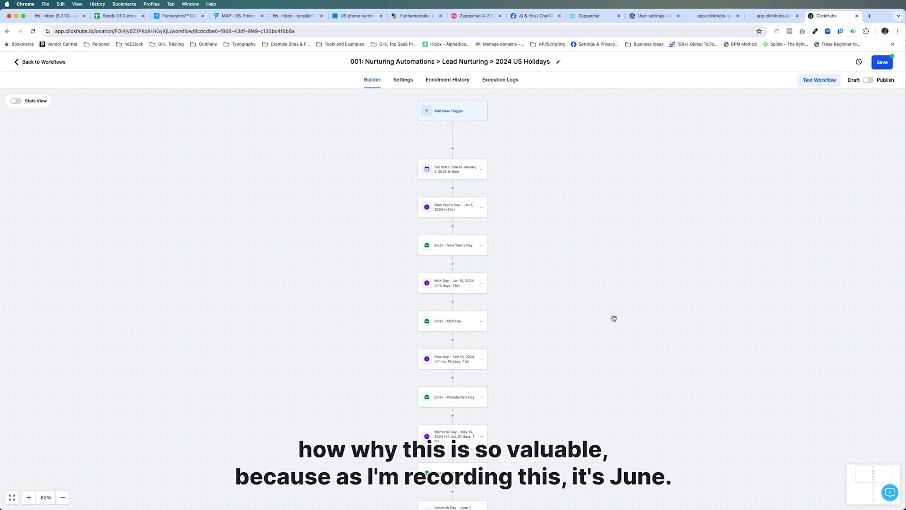
scroll(587, 253, down, 5)
drag(554, 363, 560, 309)
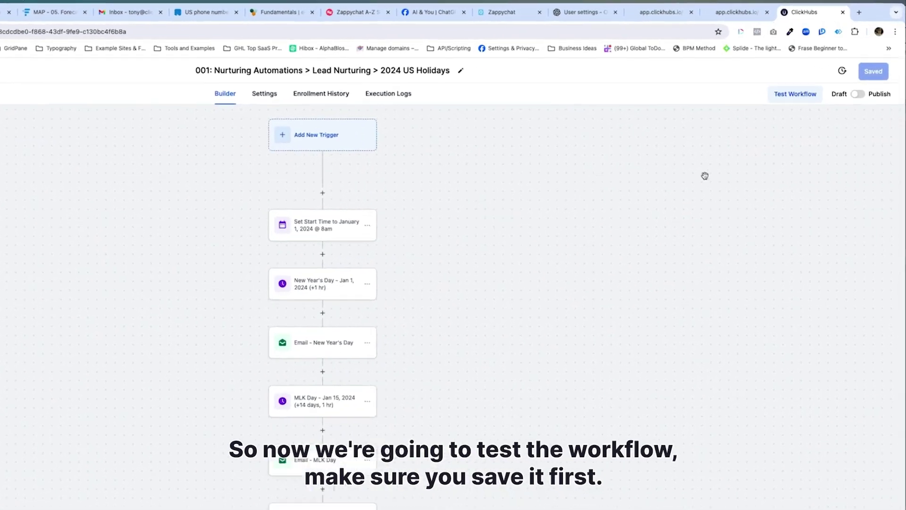
Step: Save the workflow and run a test on it with the presenter's own contact, searched for by name
click(882, 62)
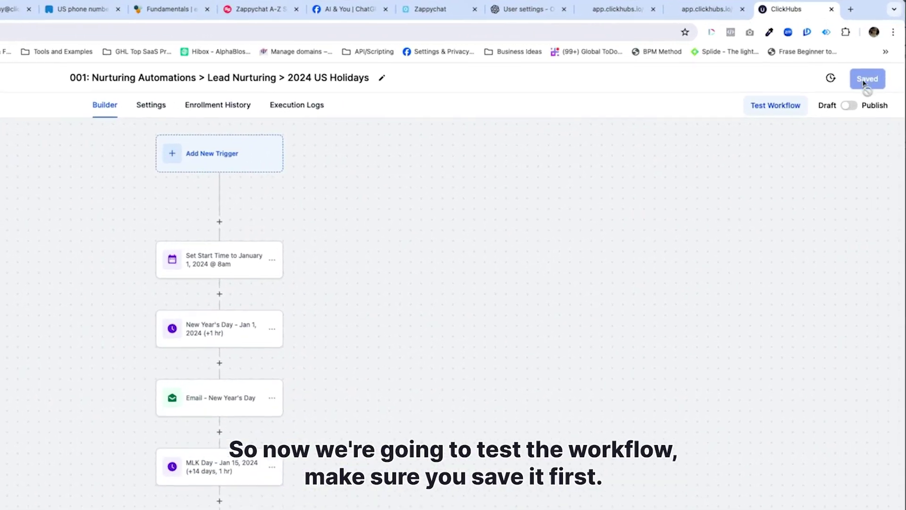
click(774, 105)
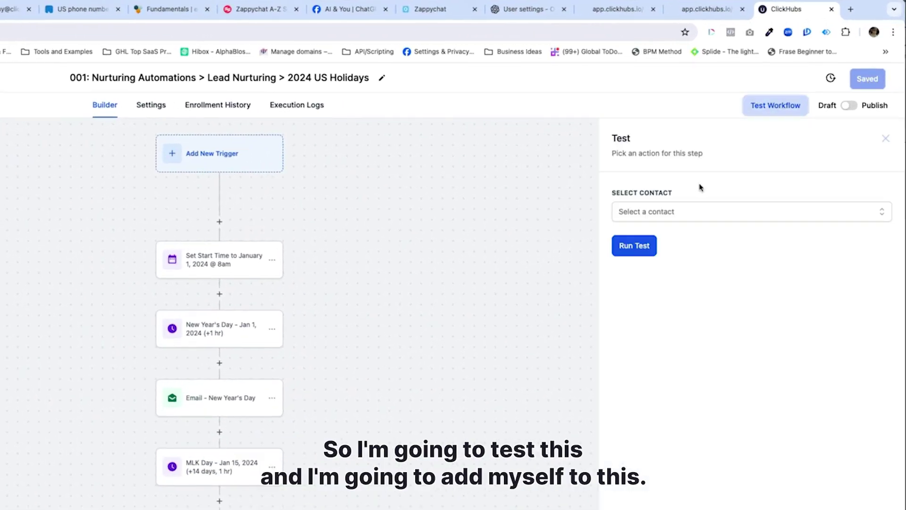
click(671, 209)
text(tony)
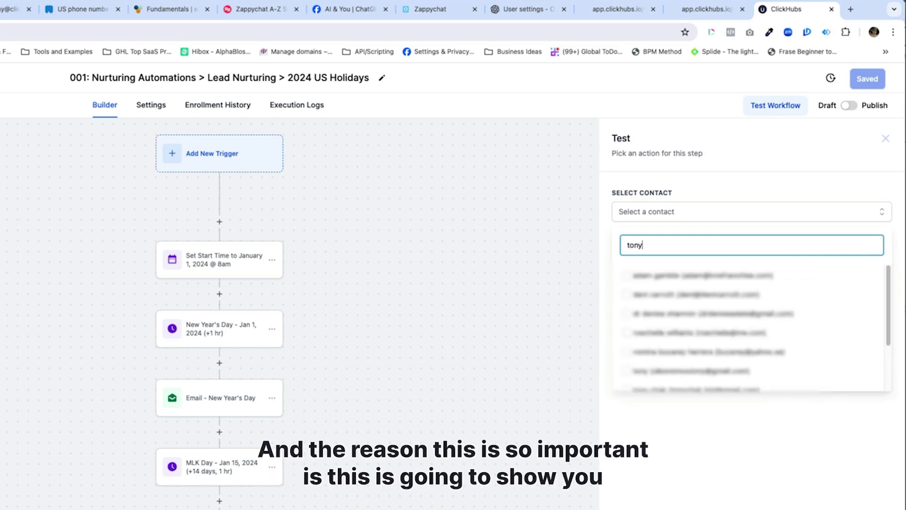
text( e)
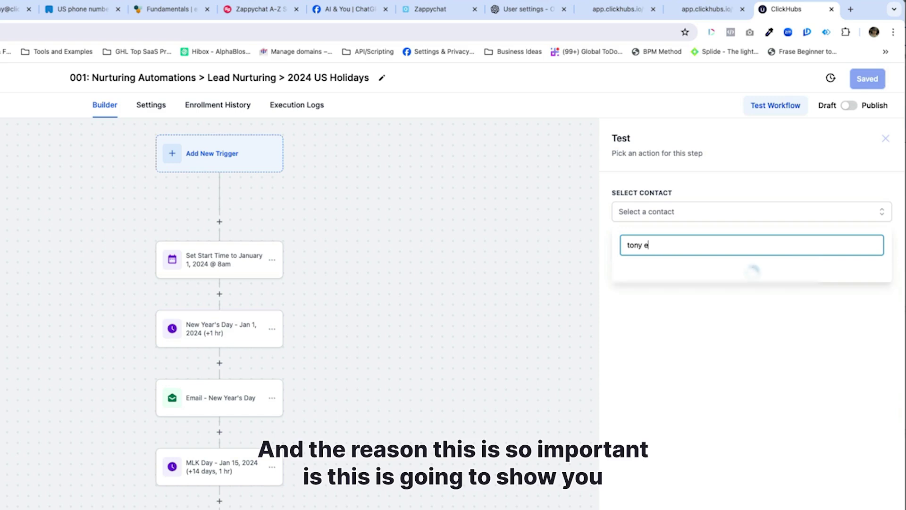
click(627, 279)
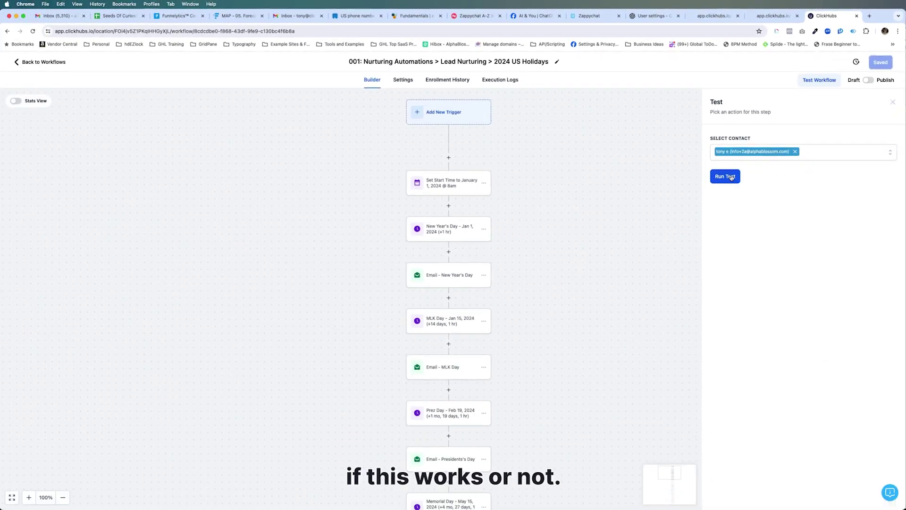
click(642, 253)
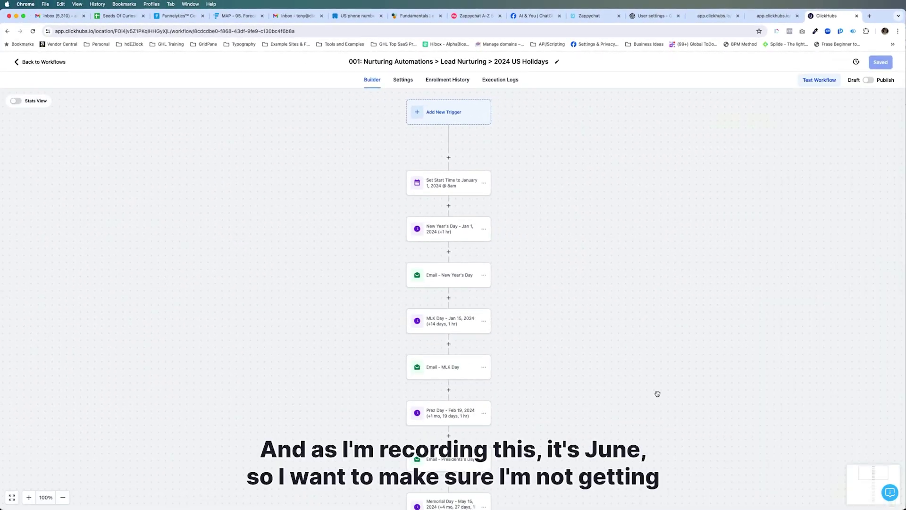
Step: Check the emails from New Year's Day to Labor Day and view the test contact's progress in the enrollment history
mouse_move(553, 407)
mouse_down()
mouse_move(557, 360)
mouse_move(554, 407)
mouse_up()
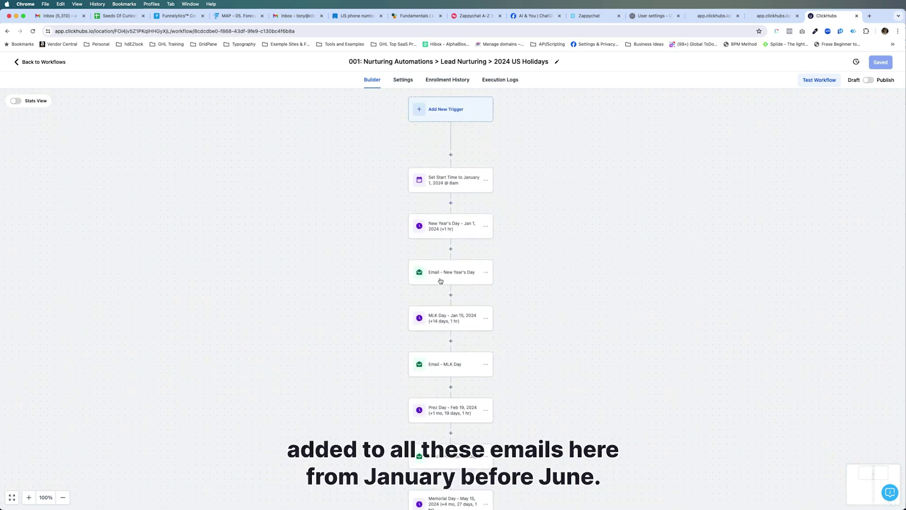
scroll(549, 386, down, 8)
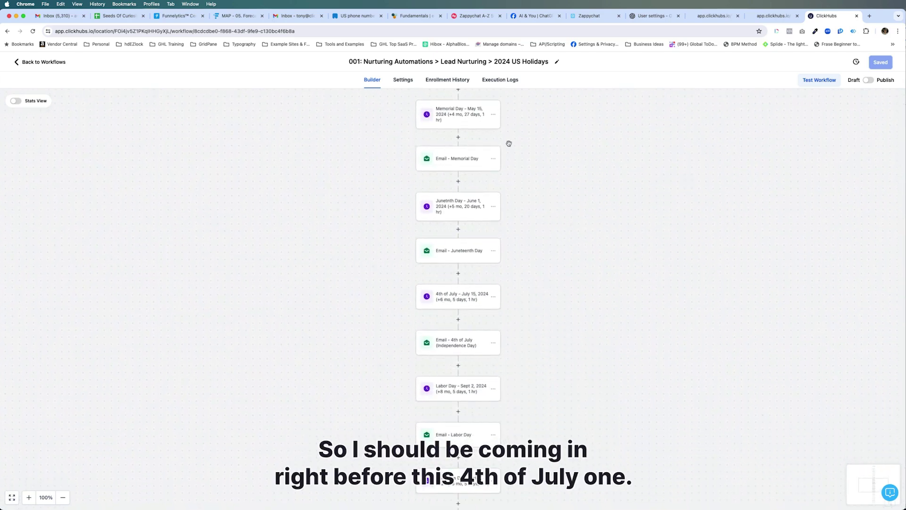
click(448, 81)
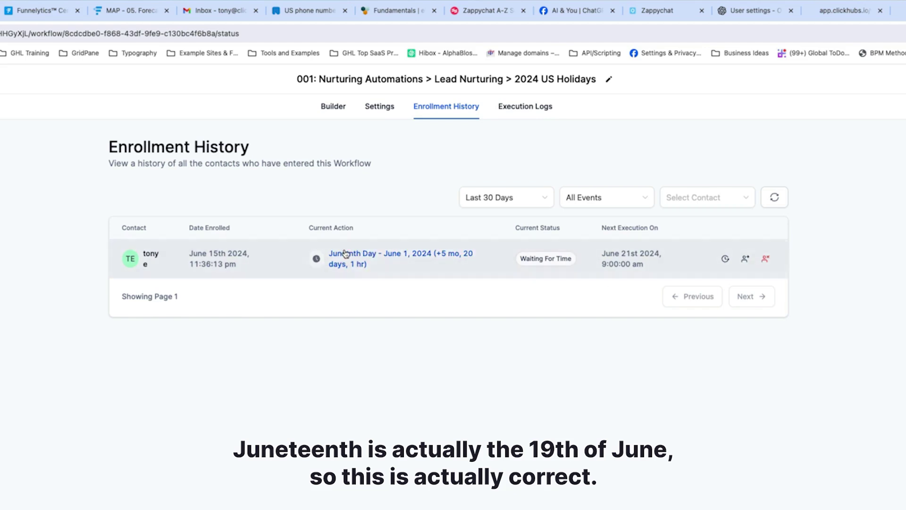
Step: Change the date in the Juneteenth wait's action name to June 19th, 2024 and try to save the action
click(338, 101)
scroll(546, 401, down, 5)
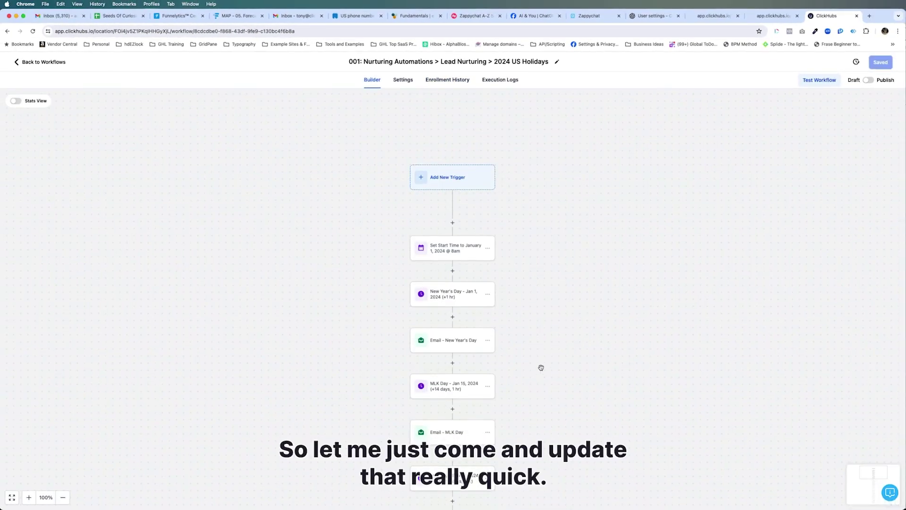
scroll(546, 401, down, 5)
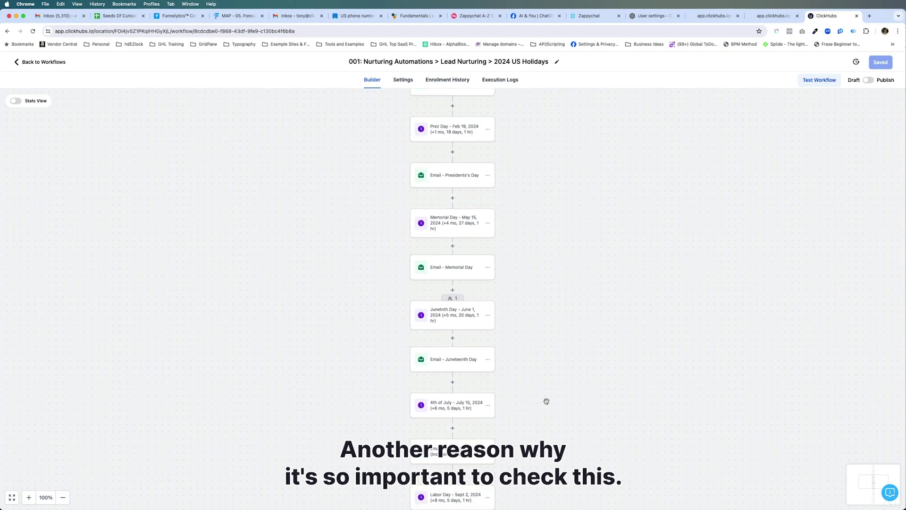
click(454, 313)
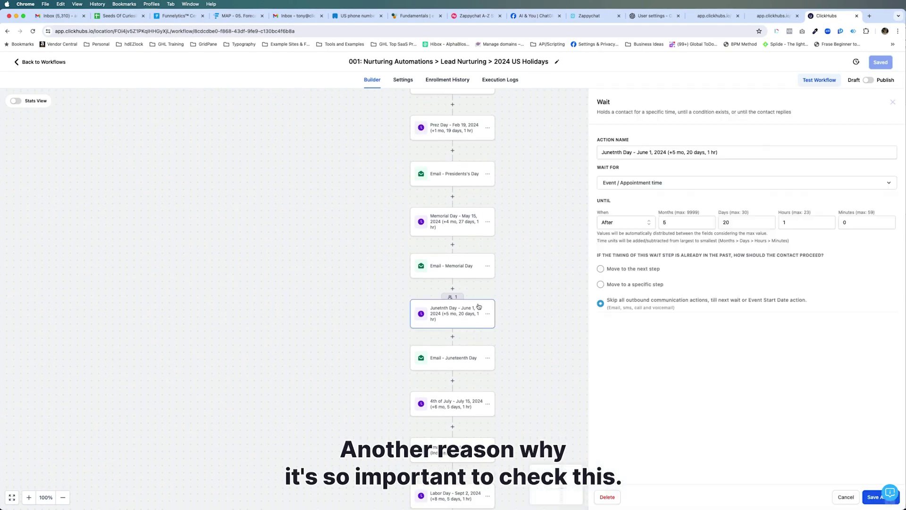
click(651, 153)
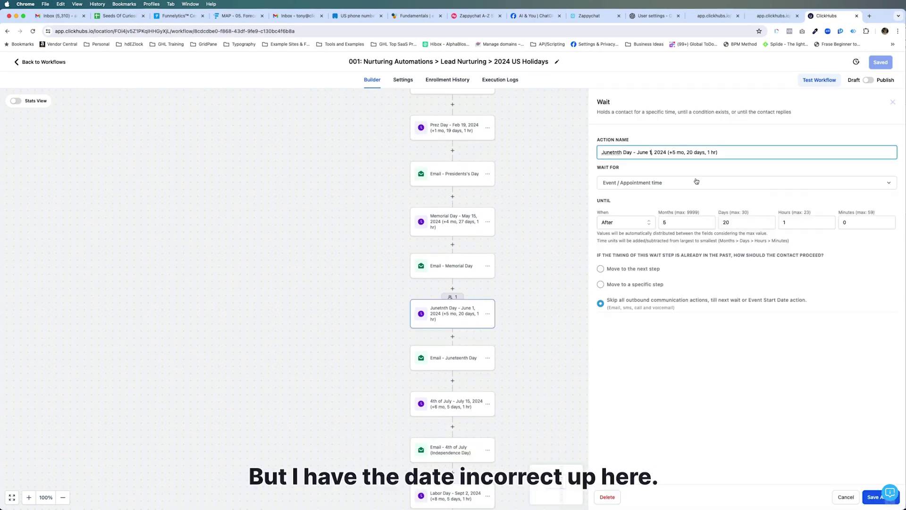
text(9th)
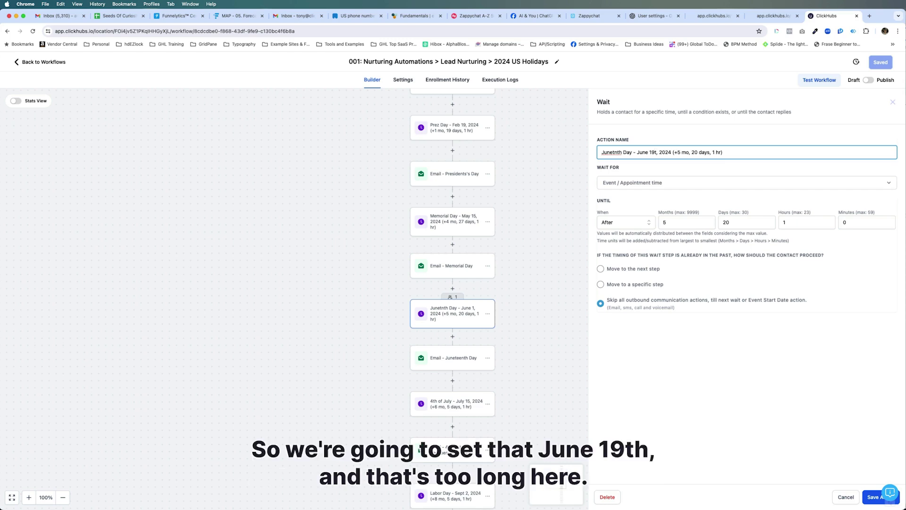
click(874, 497)
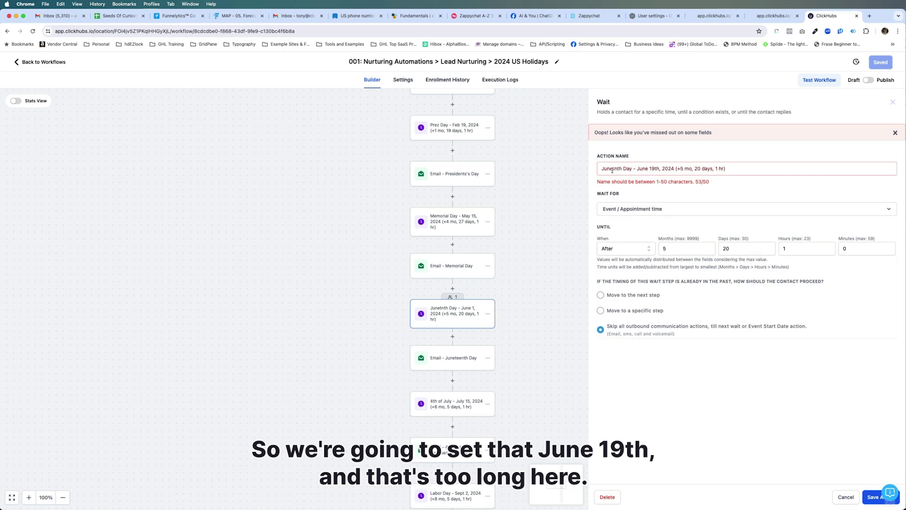
Step: Shorten the Juneteenth wait's action name to "Juntnth Day - 06.19.2024 (+5 mo, 20 days, 1 hr)" and save the action
drag(604, 169, 611, 169)
text(n)
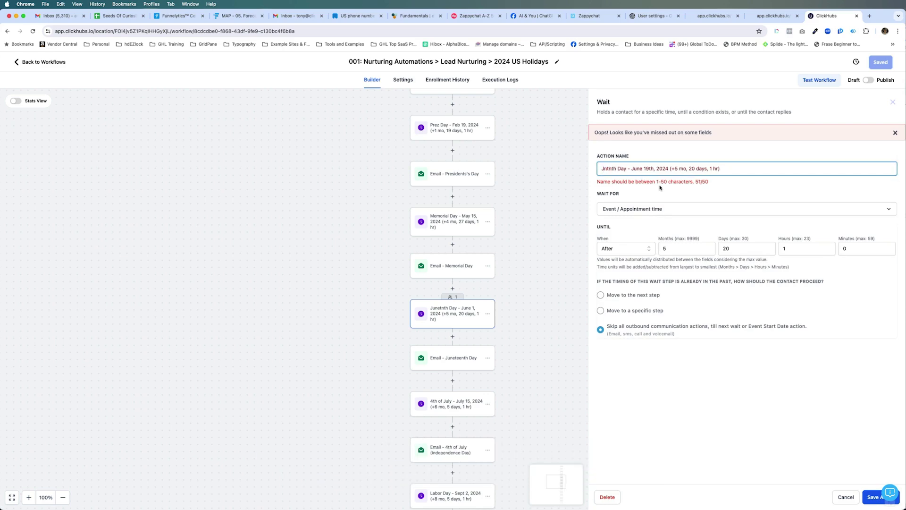
click(873, 498)
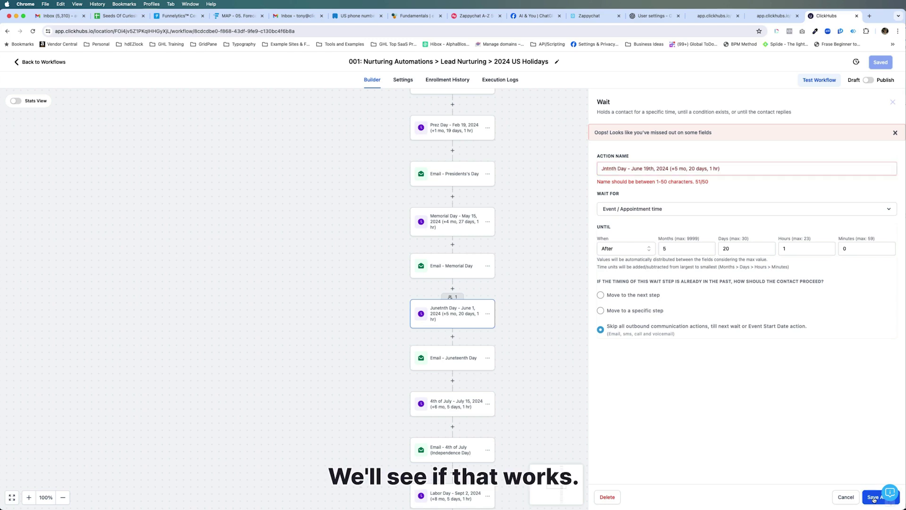
double_click(637, 169)
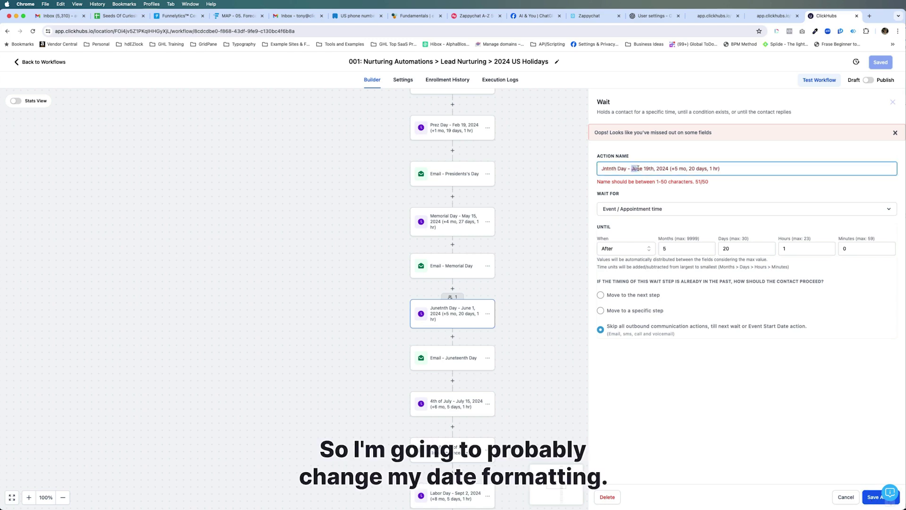
drag(647, 169, 667, 169)
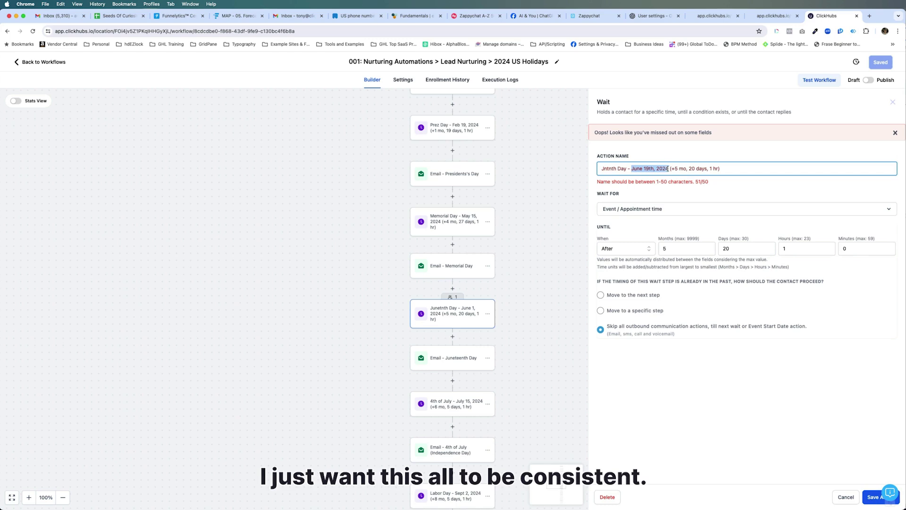
key(Left)
text(06.19.)
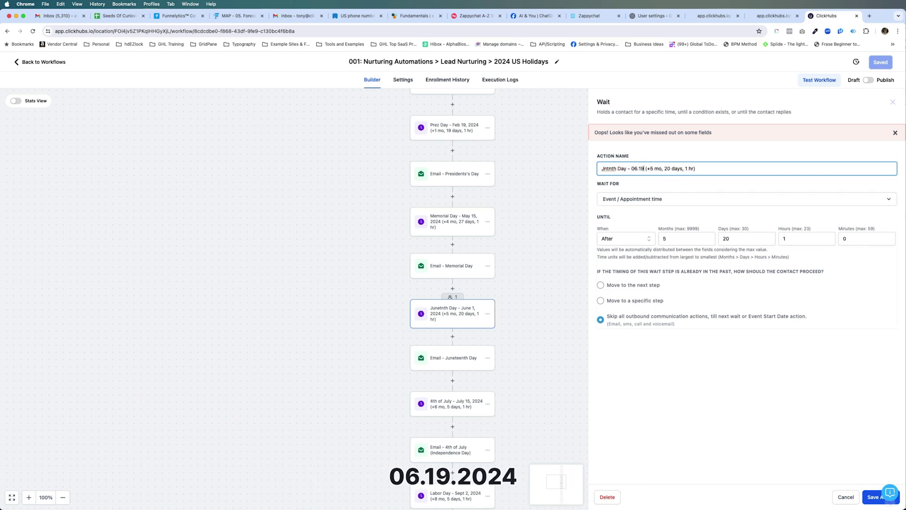
text(2024)
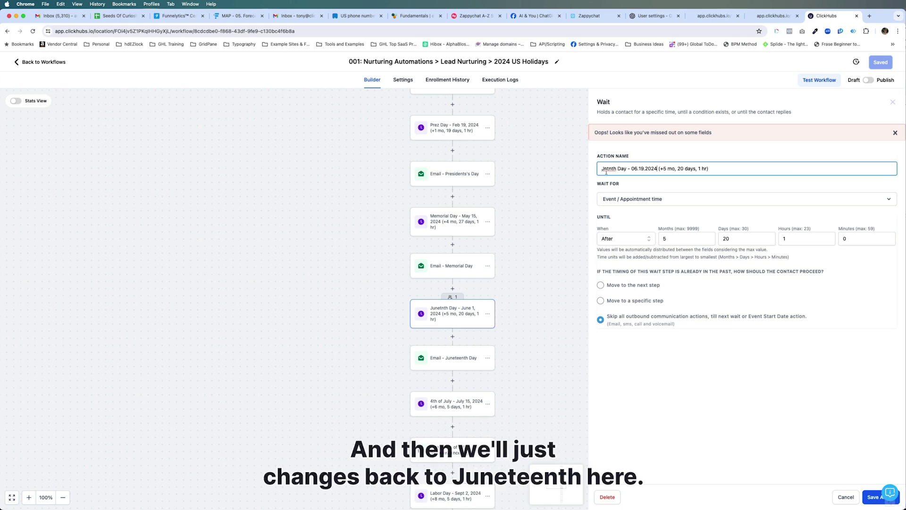
click(605, 169)
text(u)
click(871, 497)
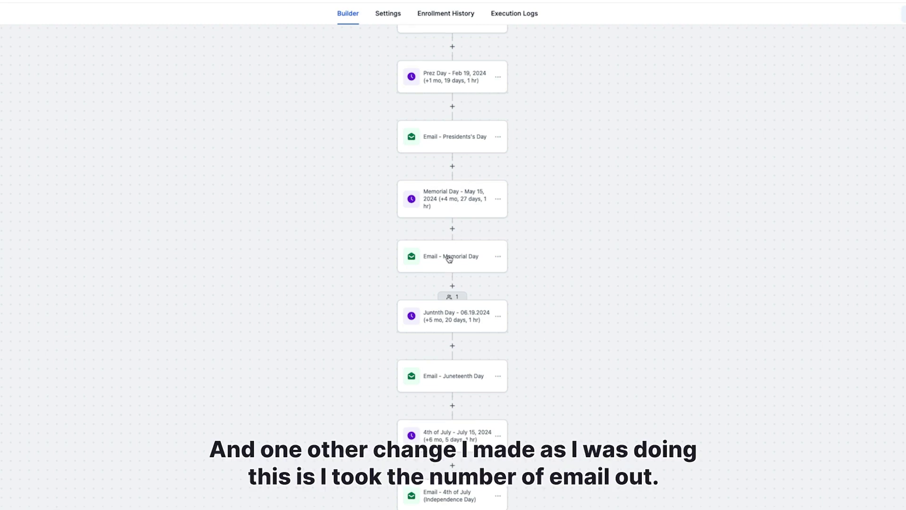
Step: Review the unnumbered action name of the Presidents's Day email and the names of the actions back to the start date
click(436, 140)
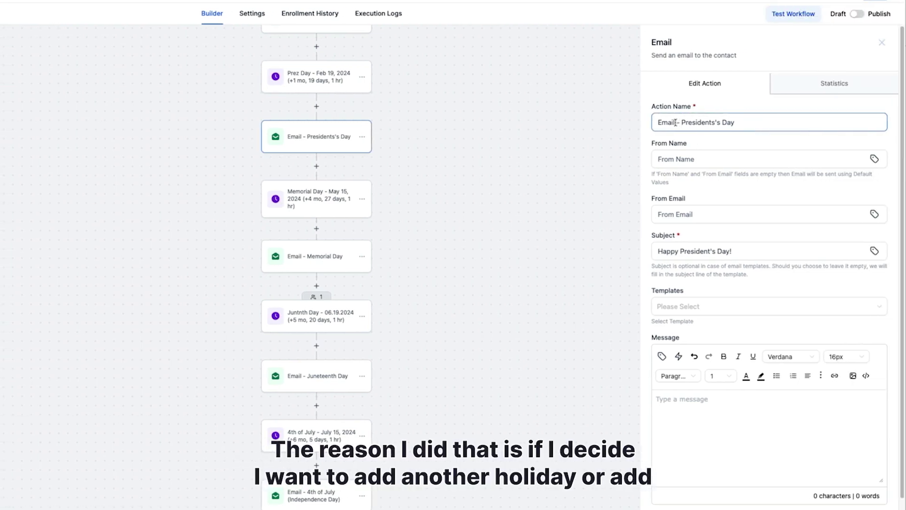
click(385, 244)
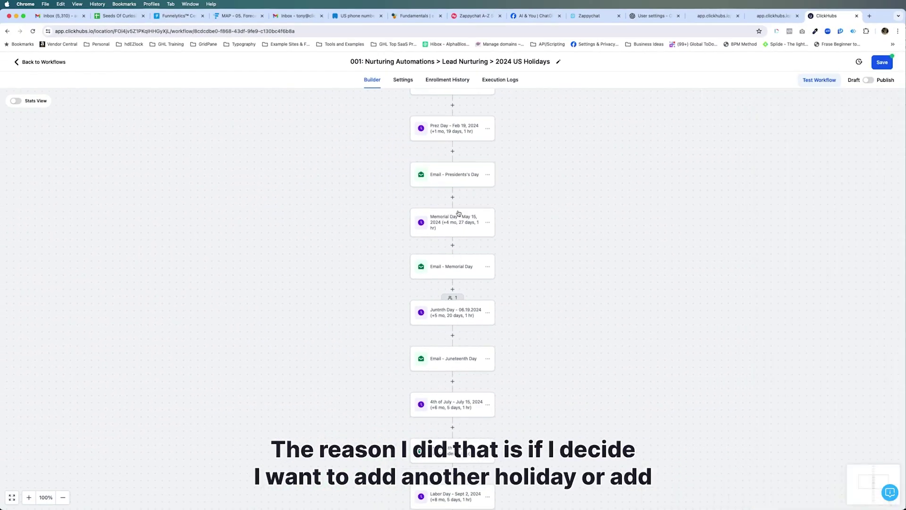
scroll(454, 236, up, 3)
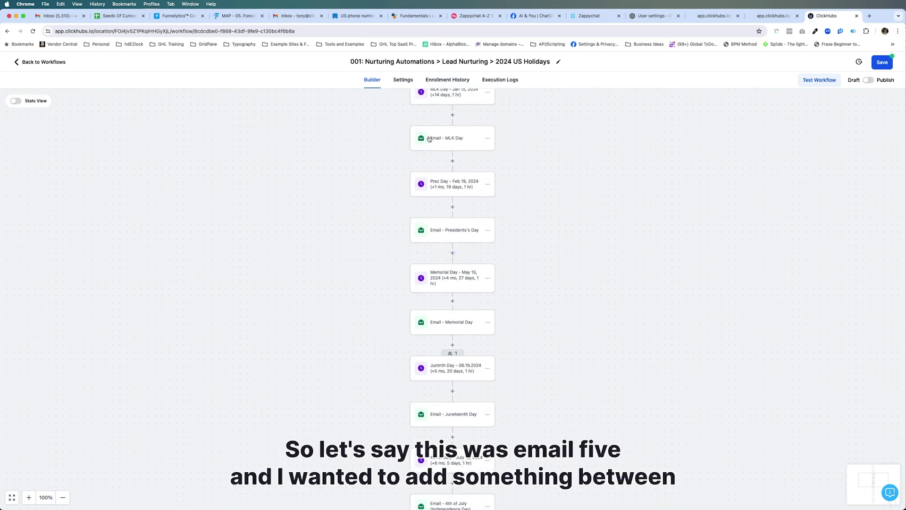
scroll(441, 139, up, 1)
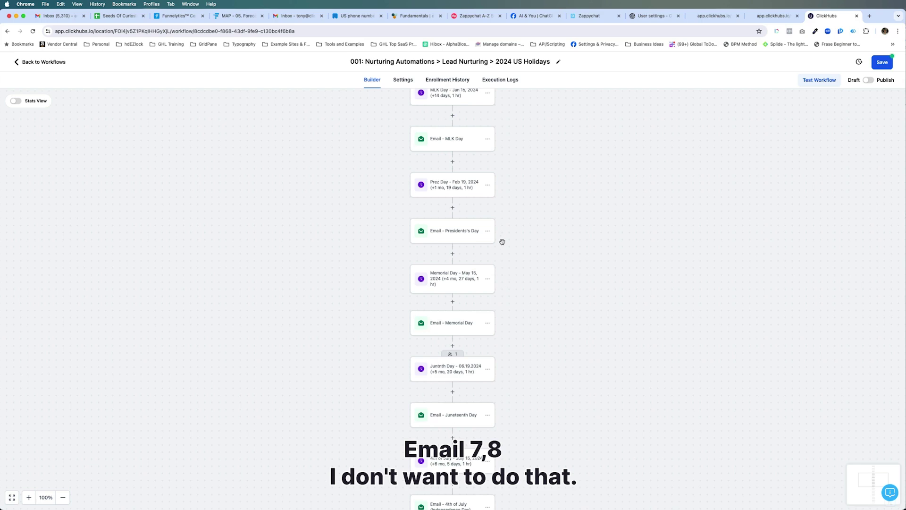
scroll(451, 255, up, 3)
scroll(452, 255, up, 10)
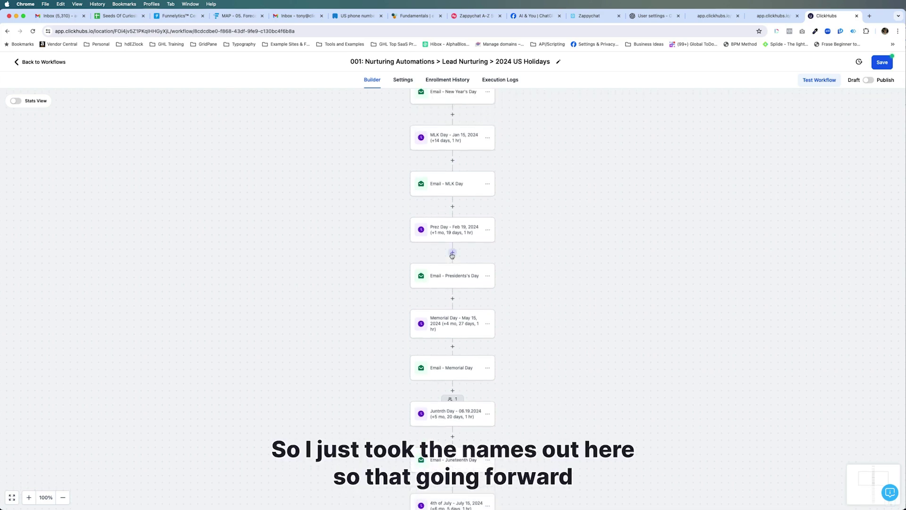
scroll(456, 246, up, 2)
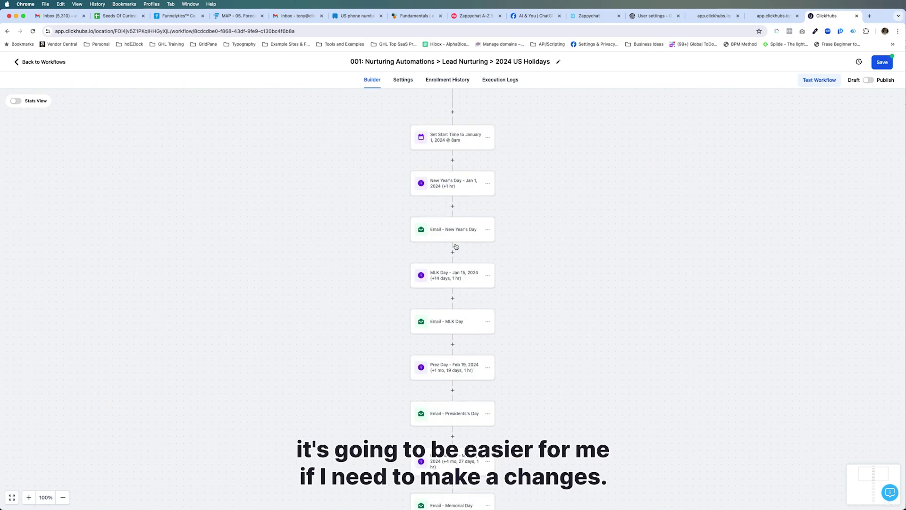
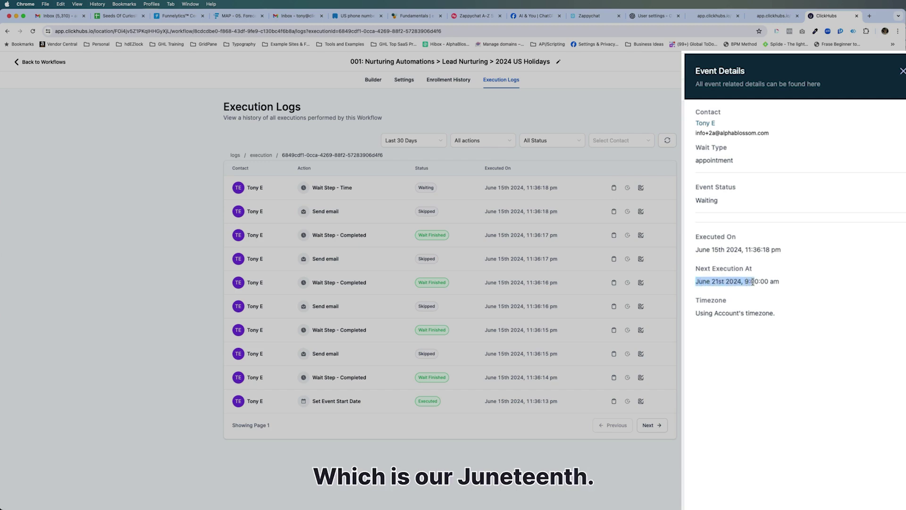
Step: Inspect the next execution date in the event details of the test contact's waiting step
click(711, 284)
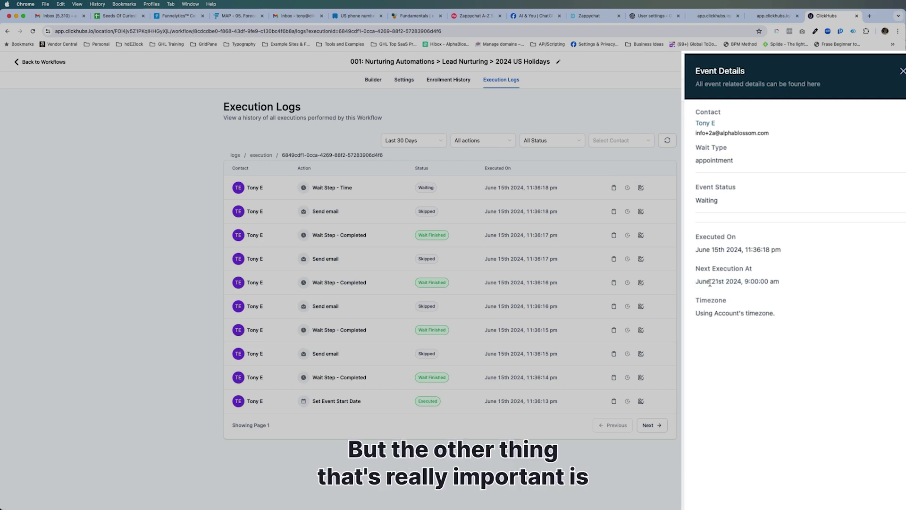
drag(711, 281, 723, 282)
click(695, 282)
click(717, 281)
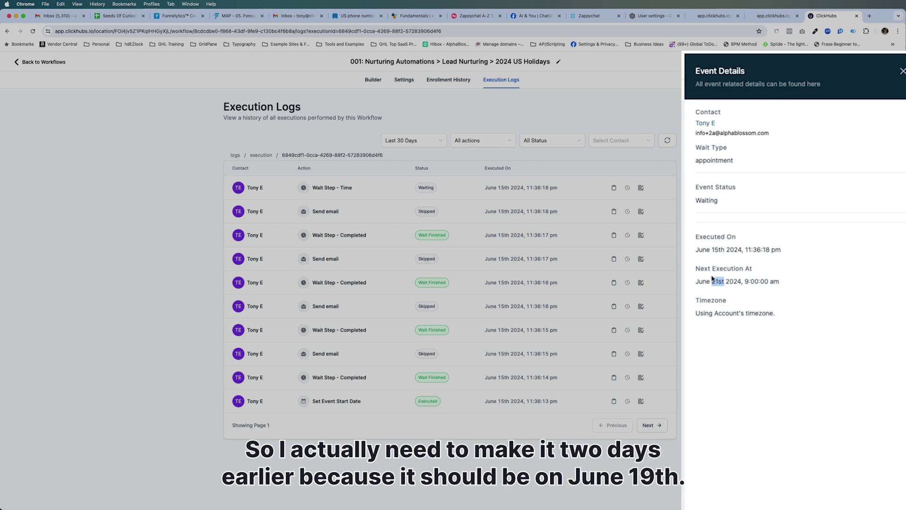
Step: Open the Juneteenth wait action in the workflow builder and set its wait duration's days to 18
click(901, 71)
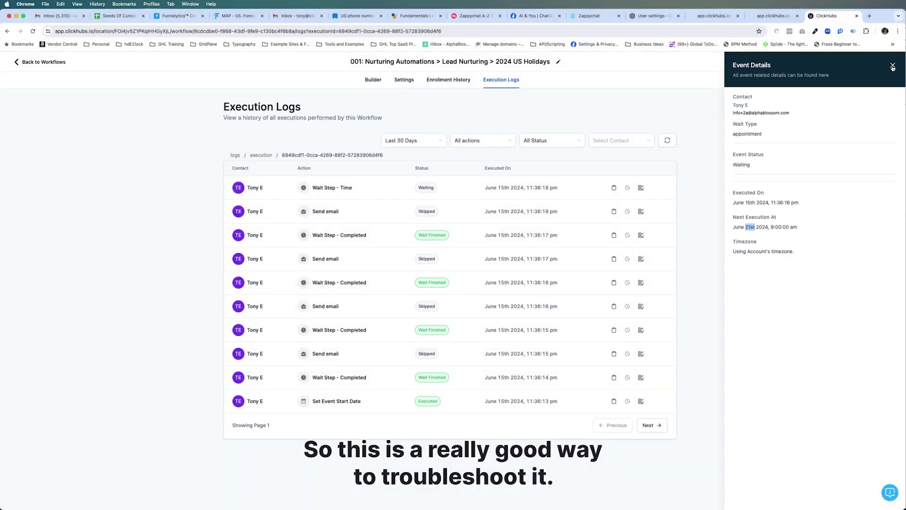
click(372, 80)
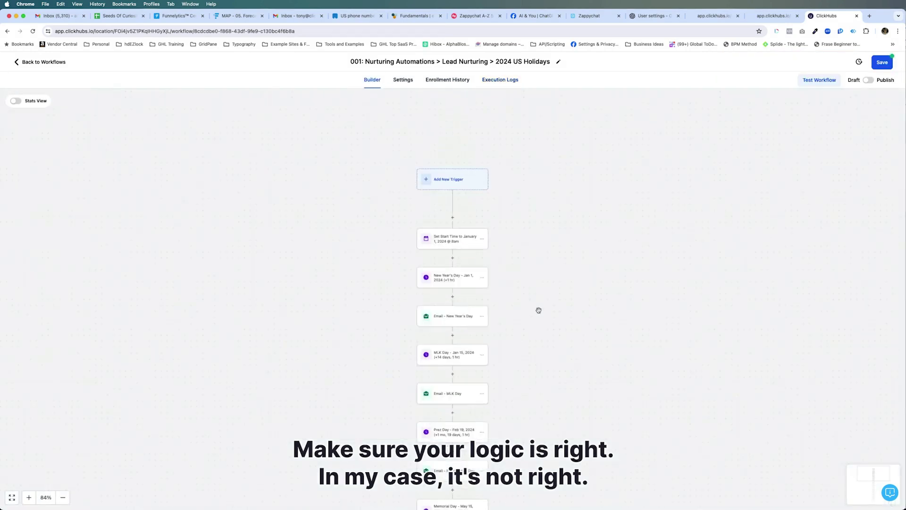
scroll(538, 310, down, 5)
scroll(537, 310, down, 2)
click(452, 393)
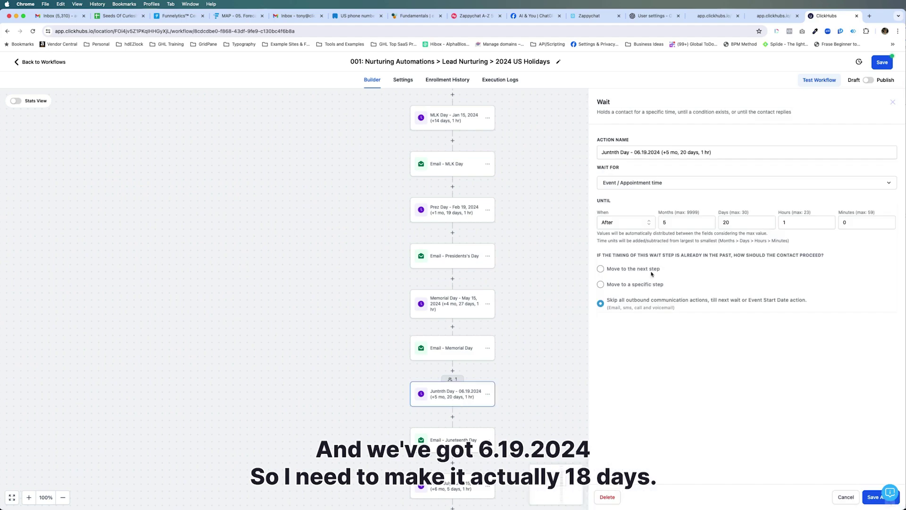
double_click(724, 222)
text(18)
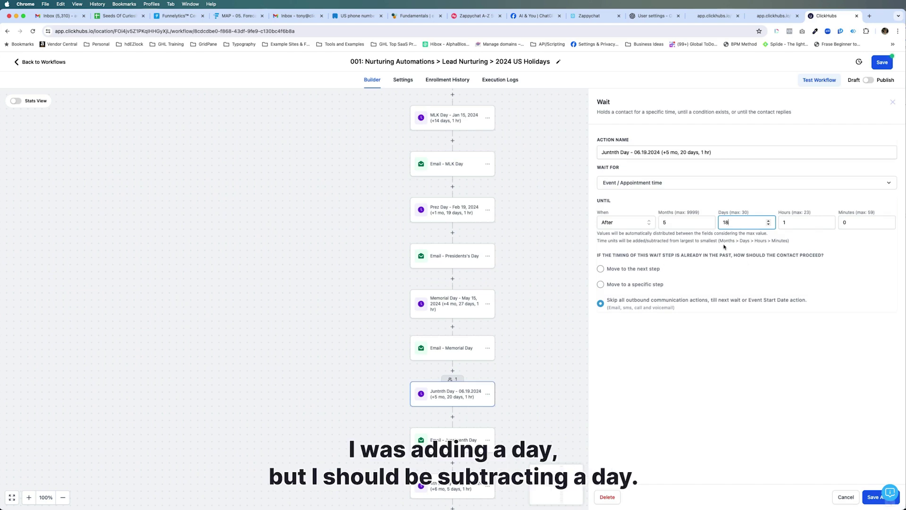
click(724, 246)
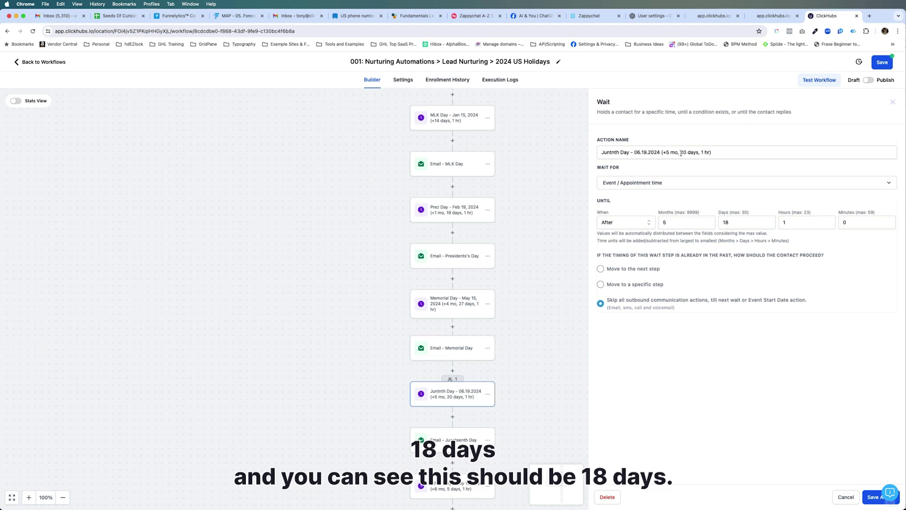
Step: Rename the Juneteenth wait to "Juntnth Day - 06.19.2024 (+5 mo, 18 days, 1 hr)" and save the action
click(681, 153)
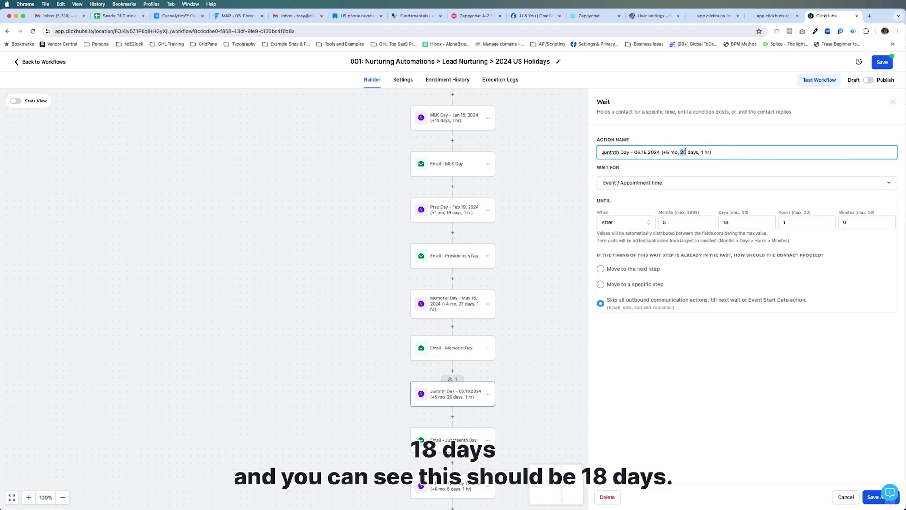
text(18)
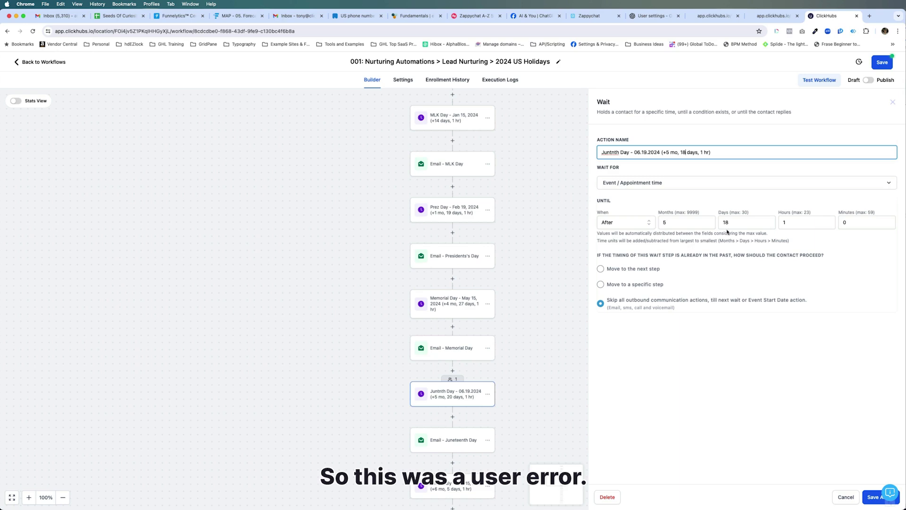
click(874, 497)
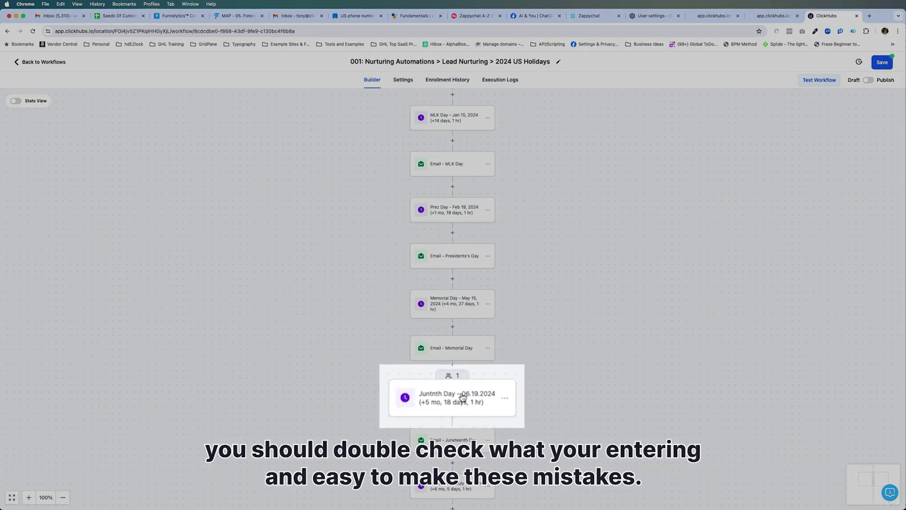
Step: Save the 2024 US Holidays workflow and dismiss the notification
scroll(447, 394, up, 1)
scroll(448, 394, up, 10)
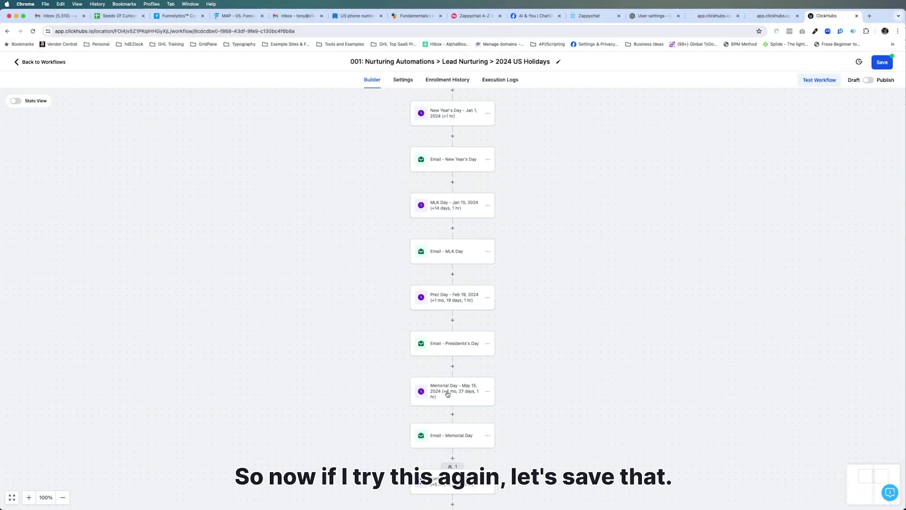
click(882, 63)
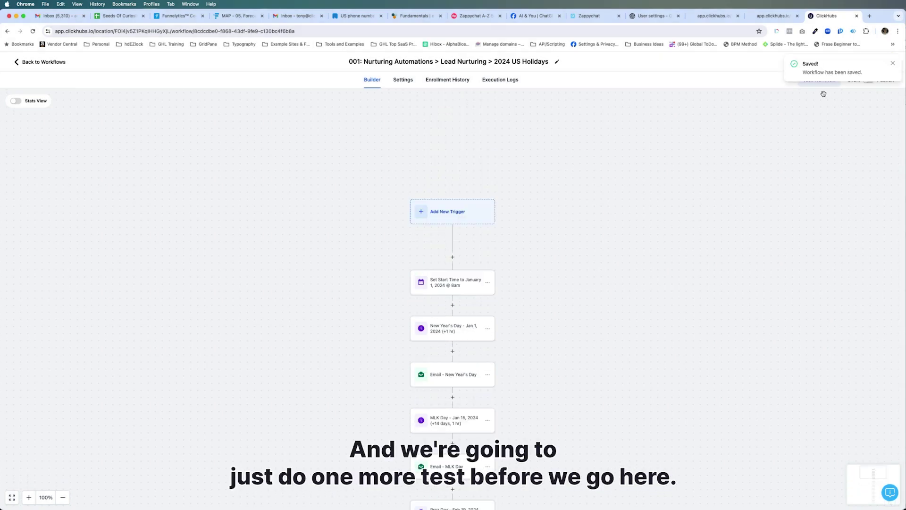
click(893, 62)
Step: Run a workflow test with the Yahoo test contact
click(814, 81)
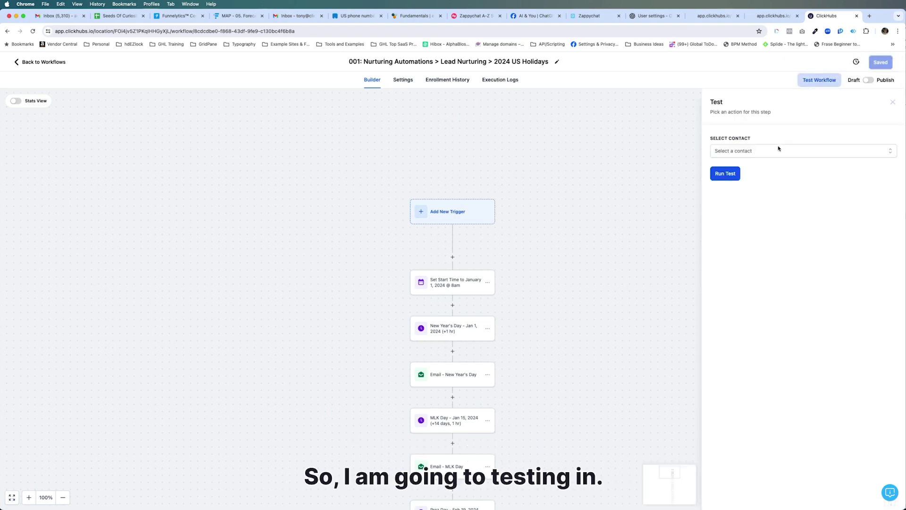
click(765, 151)
text(tony e)
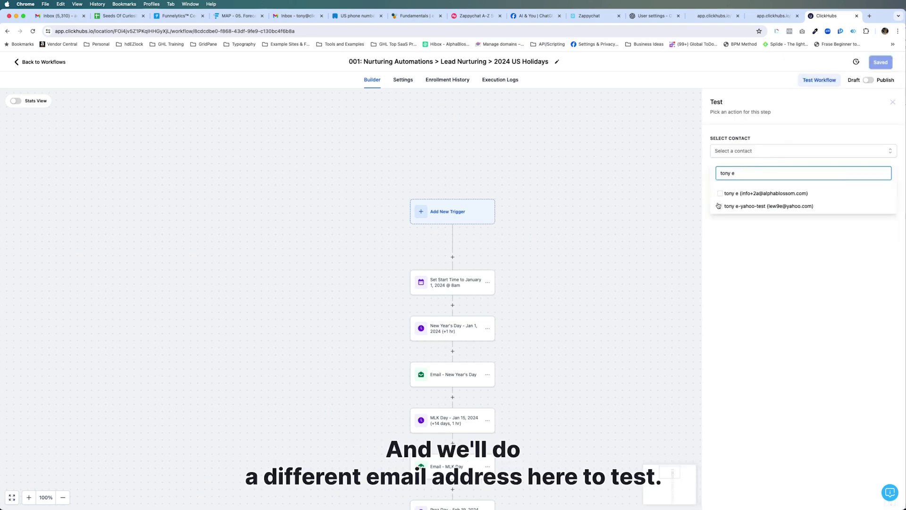
click(721, 205)
click(724, 176)
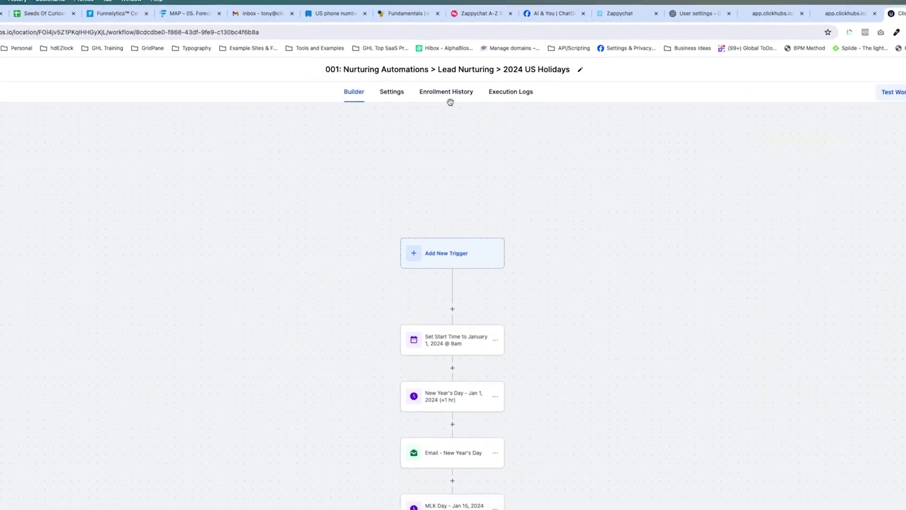
Step: Inspect the event details of the Yahoo test contact's newest completed wait step in the execution logs
click(504, 94)
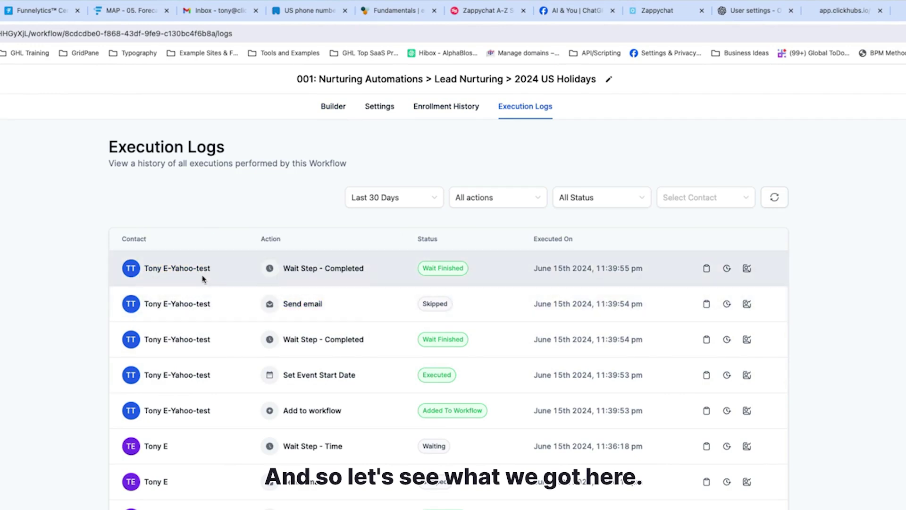
click(706, 268)
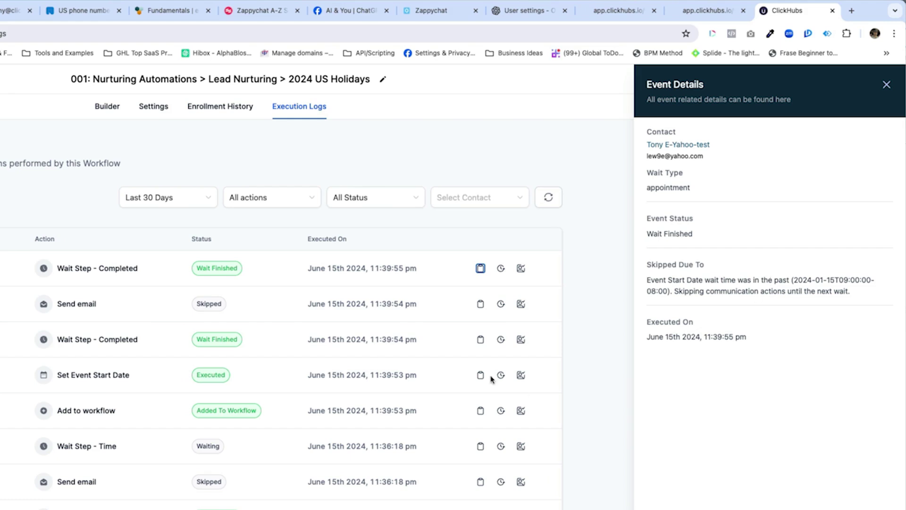
click(887, 85)
Step: Reload the execution logs and check the next execution date in the event details of the waiting Juneteenth step
click(111, 101)
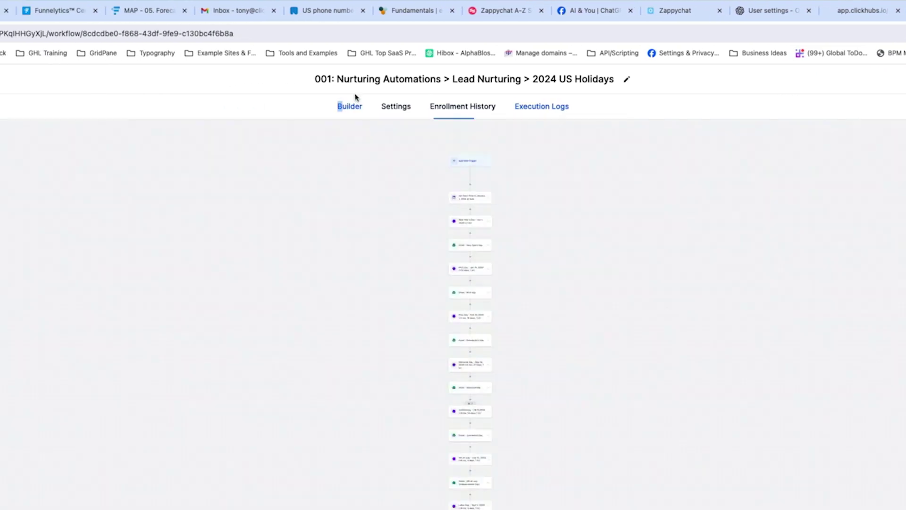
click(537, 121)
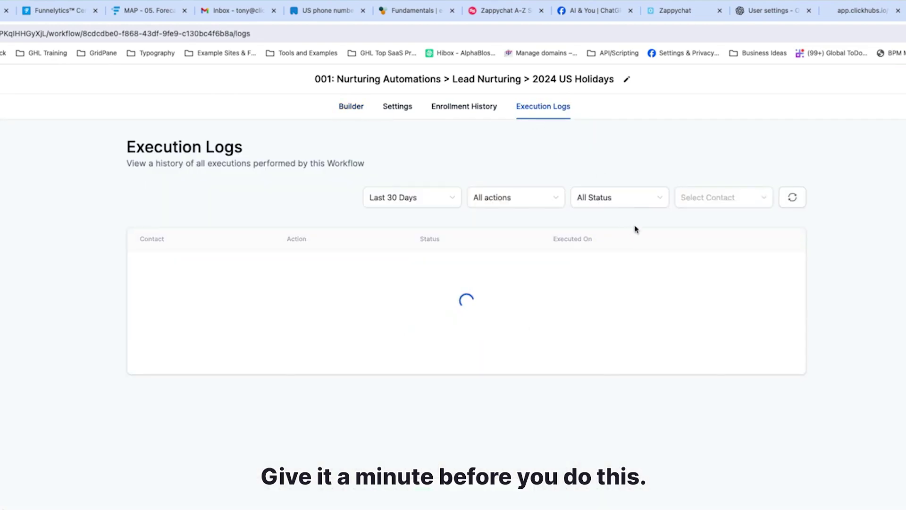
mouse_move(302, 268)
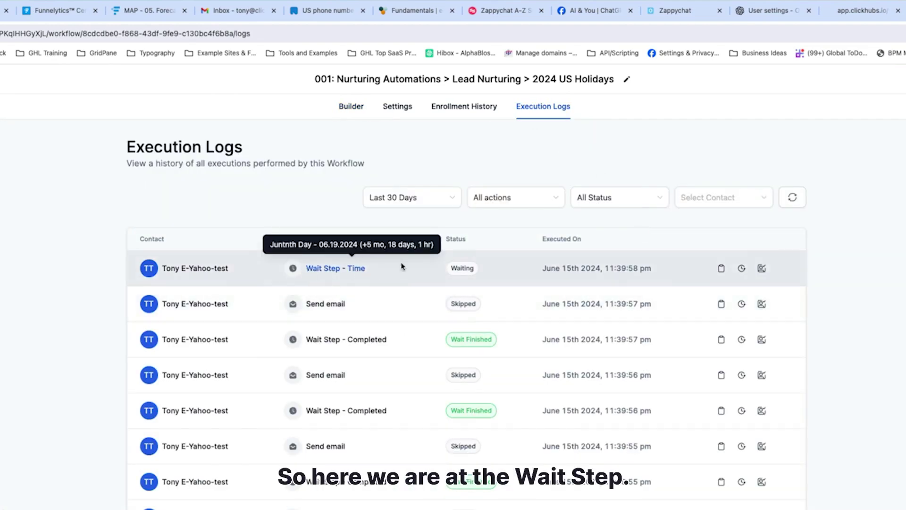
click(721, 268)
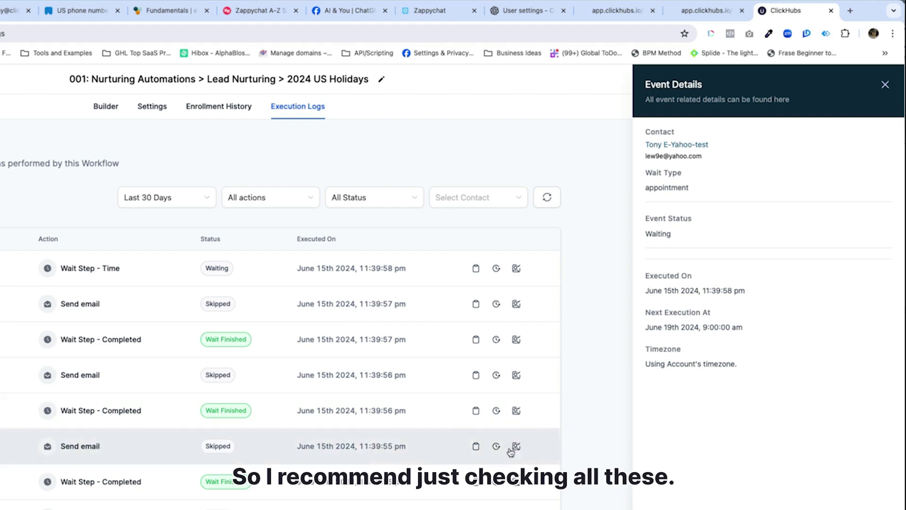
Step: Inspect the event details of a skipped Send email entry for the skip reason and execution date
click(476, 446)
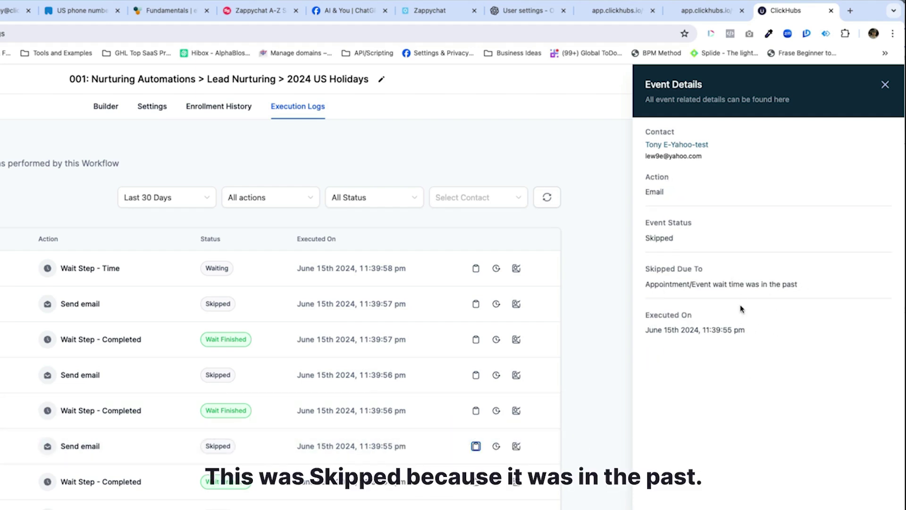
double_click(648, 330)
click(589, 427)
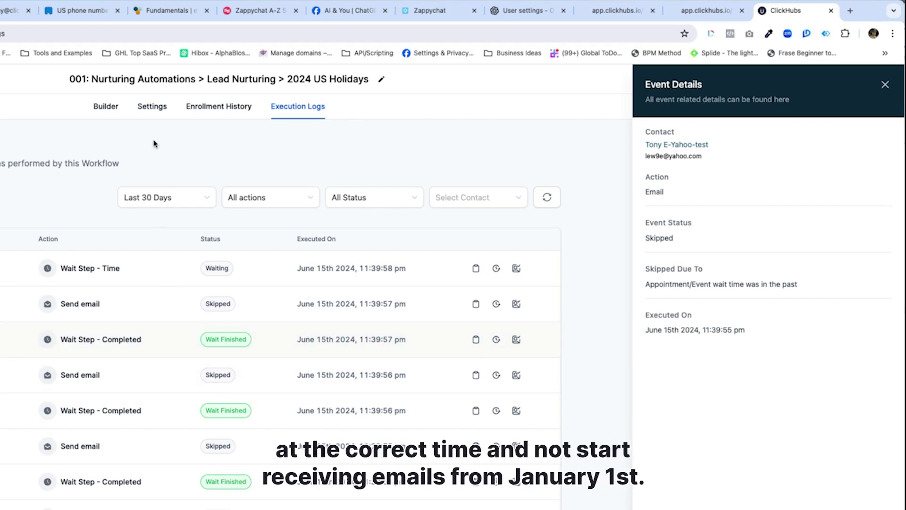
Step: Leave the holiday workflow and open "001: System Automation > Lead Nurturing > 2024 - One Year Email Sequence [Linear]" from the workflow list
click(105, 108)
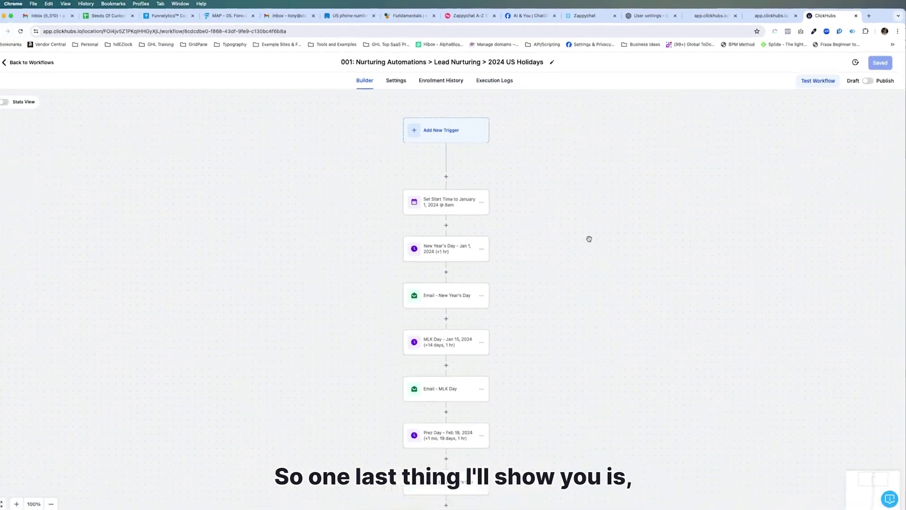
scroll(598, 263, down, 1)
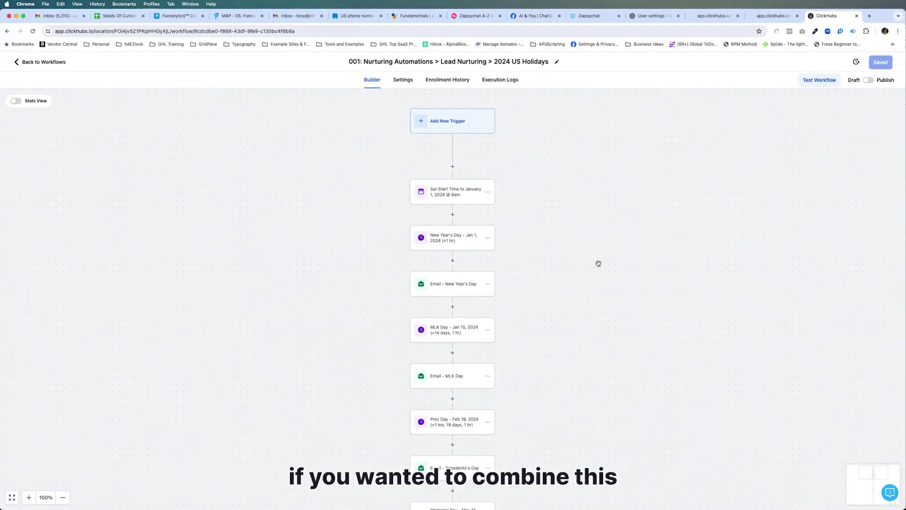
click(47, 62)
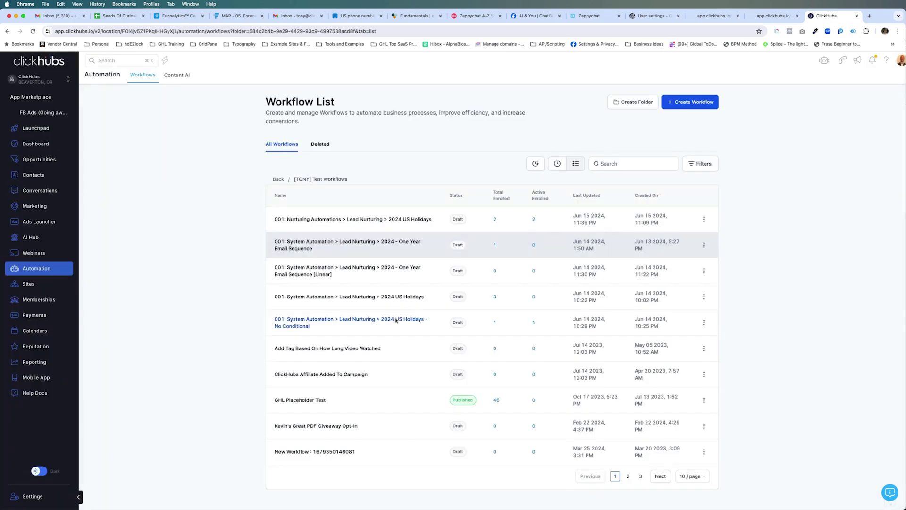
click(339, 243)
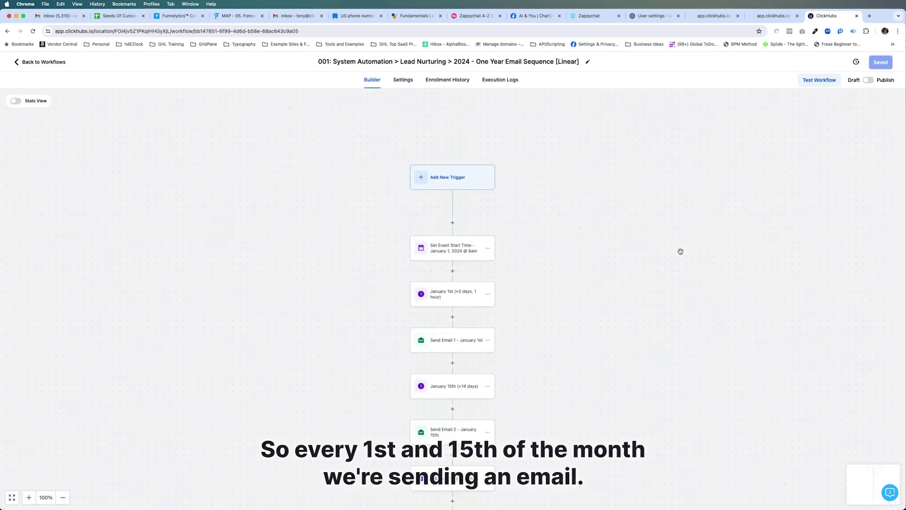
Step: Examine the January steps of the one-year sequence and the settings of the Send Email 1 - January 1st action
scroll(581, 376, down, 5)
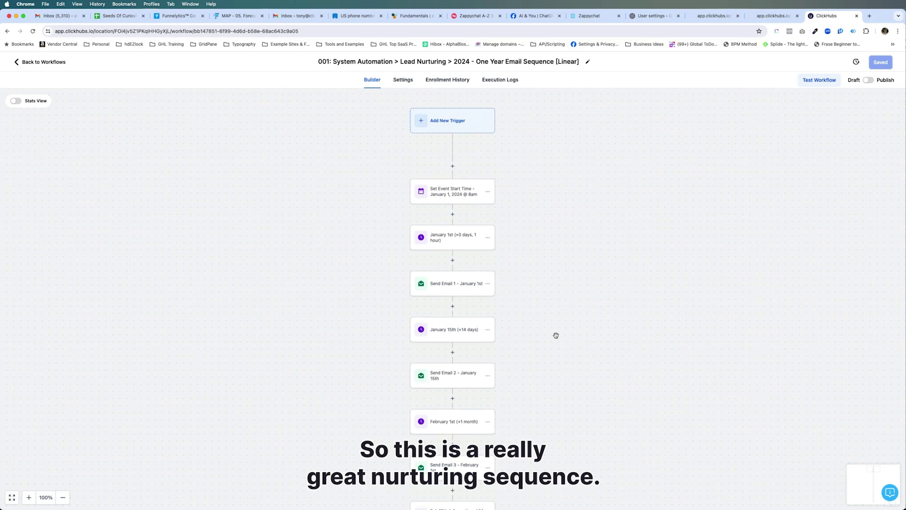
scroll(556, 335, up, 2)
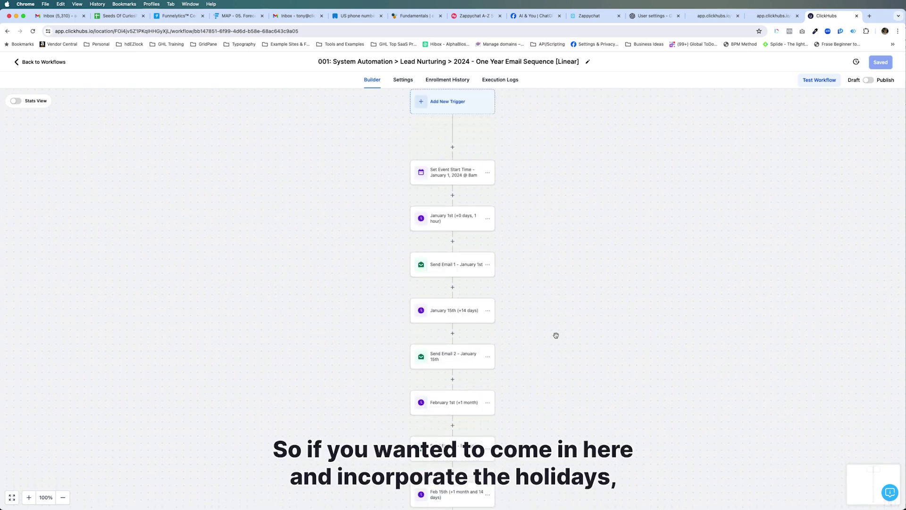
scroll(556, 335, down, 1)
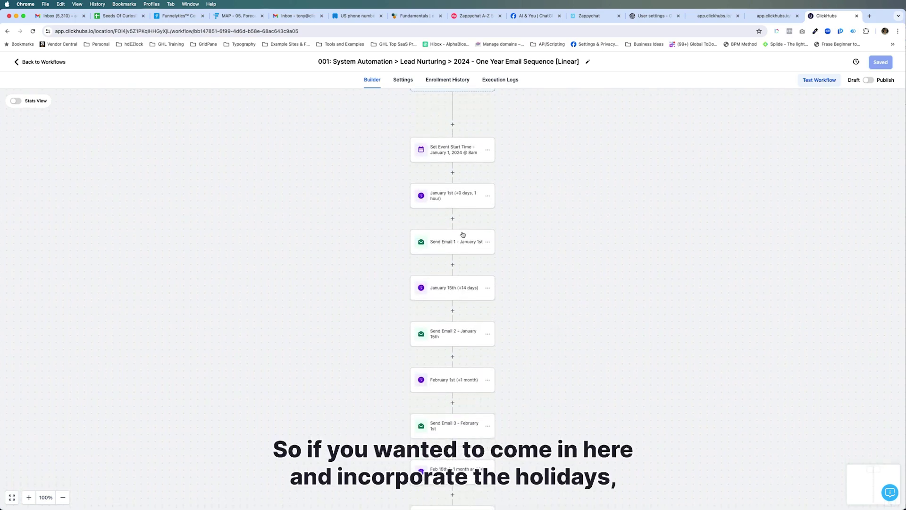
scroll(451, 246, up, 1)
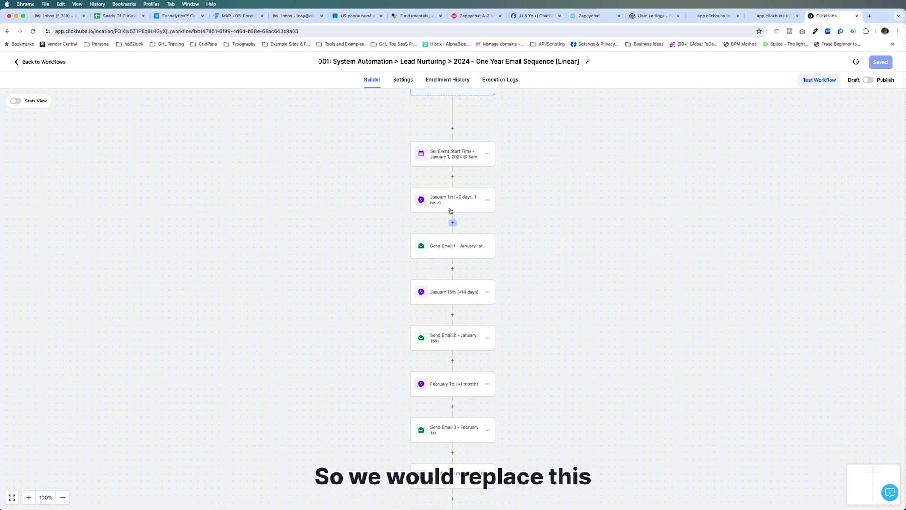
click(452, 245)
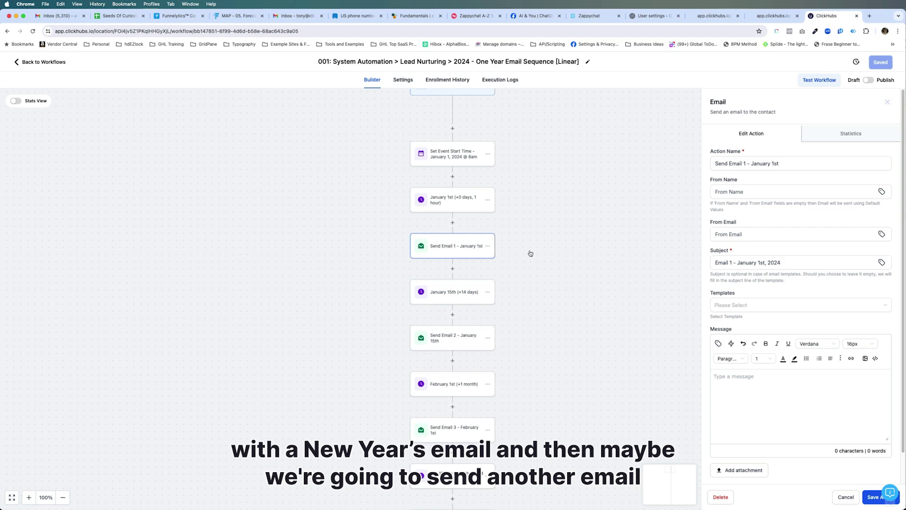
click(589, 247)
Step: Review the waits and emails from January 15th through March 15th for dates where holiday emails could replace regular ones
scroll(587, 247, down, 5)
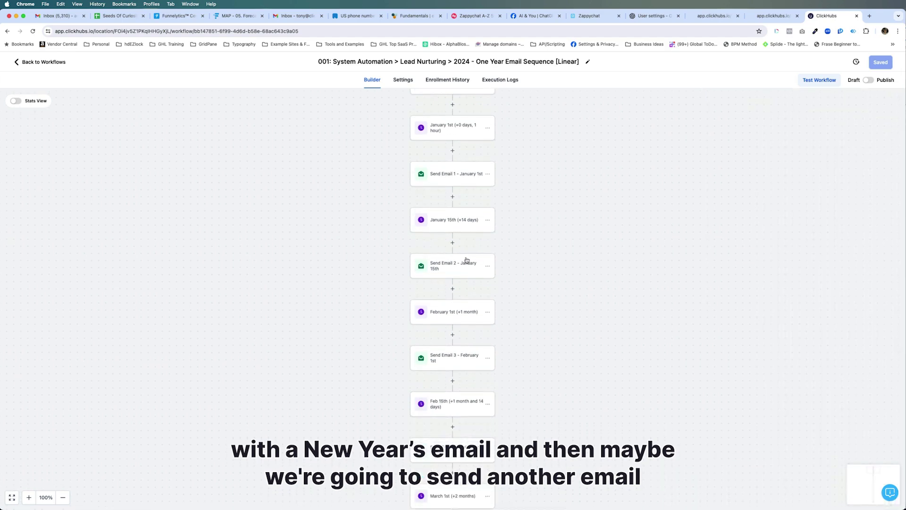
scroll(451, 270, down, 1)
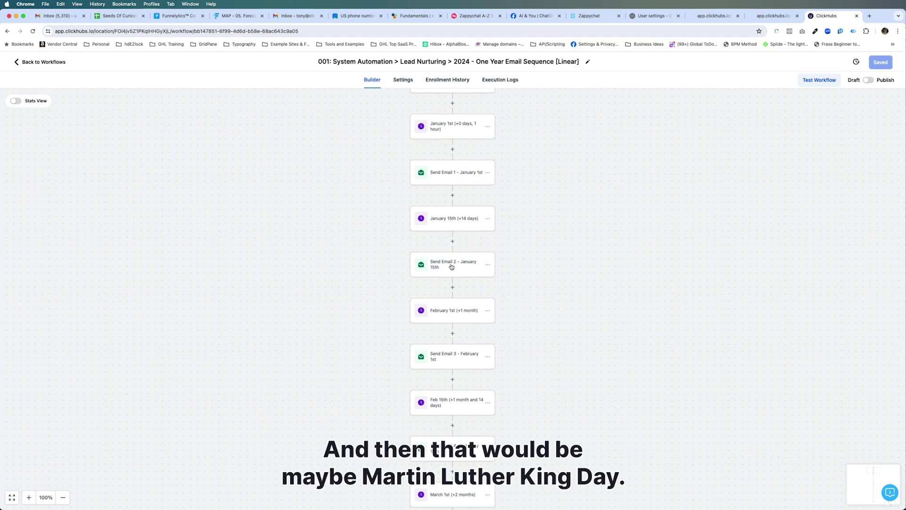
scroll(451, 267, down, 2)
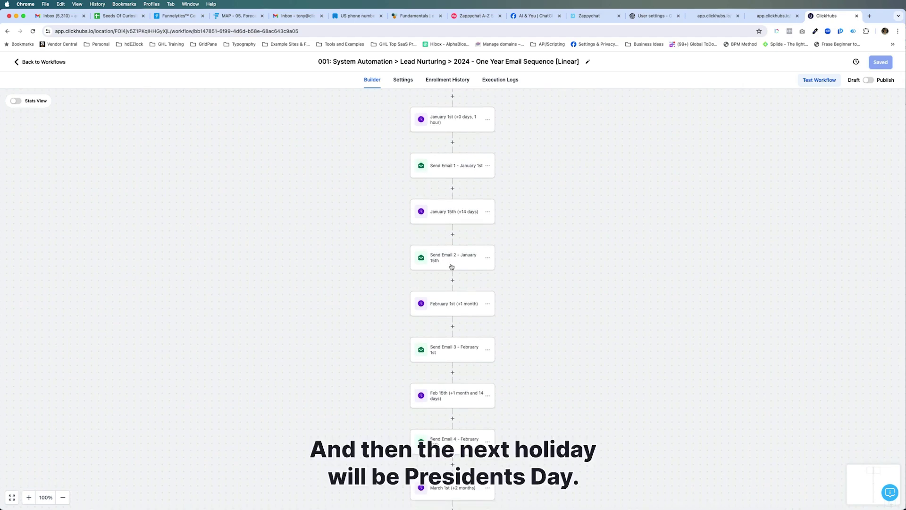
scroll(451, 267, down, 4)
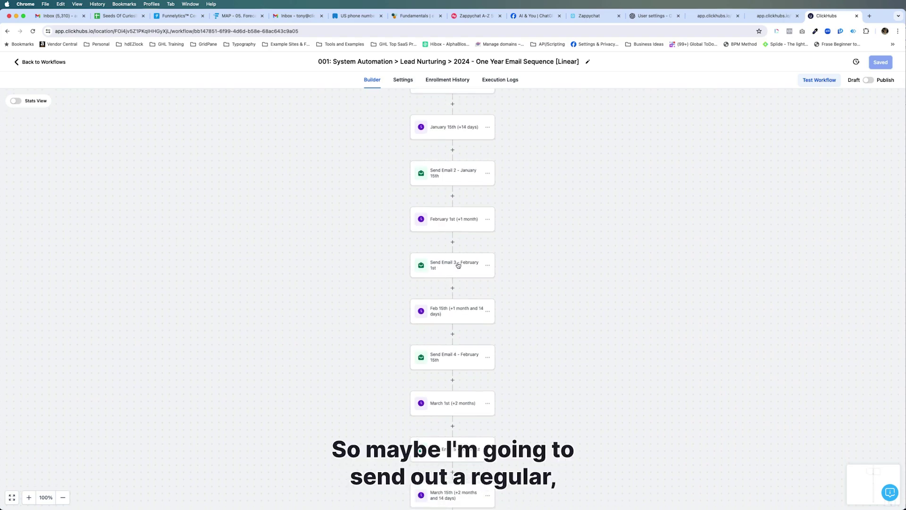
scroll(453, 279, down, 3)
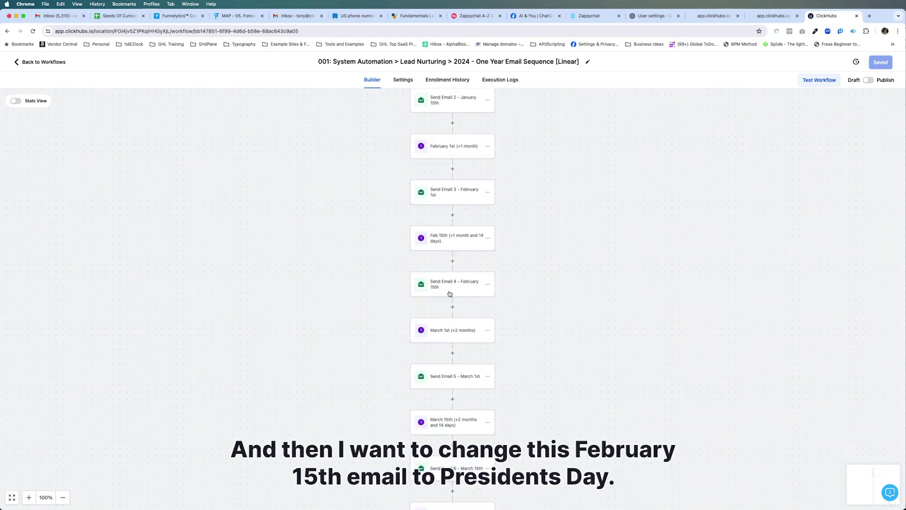
Step: Inspect the action name and subject settings of the Send Email 4 - February 15th action
click(454, 287)
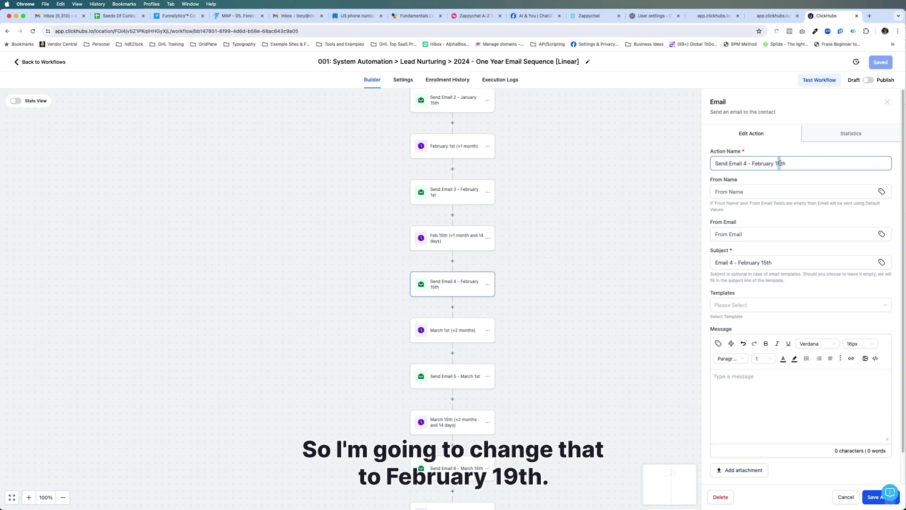
click(597, 319)
scroll(597, 319, up, 3)
Step: Review the remaining waits and emails of the one-year sequence through Send Email 24 - December 15th for their sending frequency
scroll(599, 321, down, 10)
scroll(598, 322, down, 10)
scroll(598, 321, down, 10)
scroll(598, 322, down, 5)
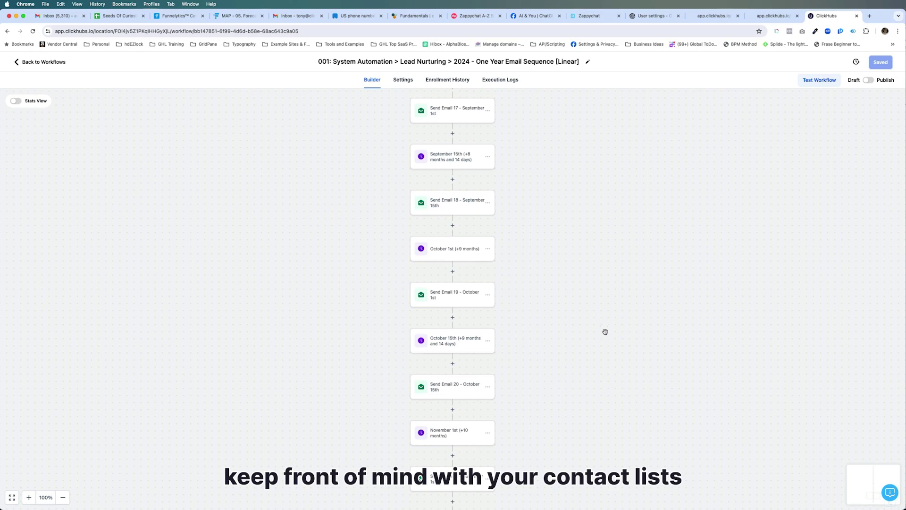
scroll(605, 331, down, 4)
scroll(605, 332, down, 6)
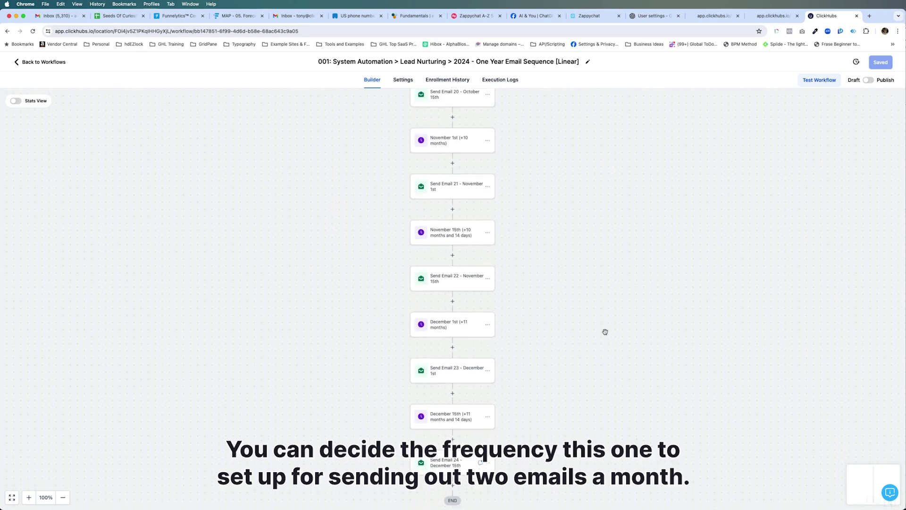
scroll(605, 332, down, 3)
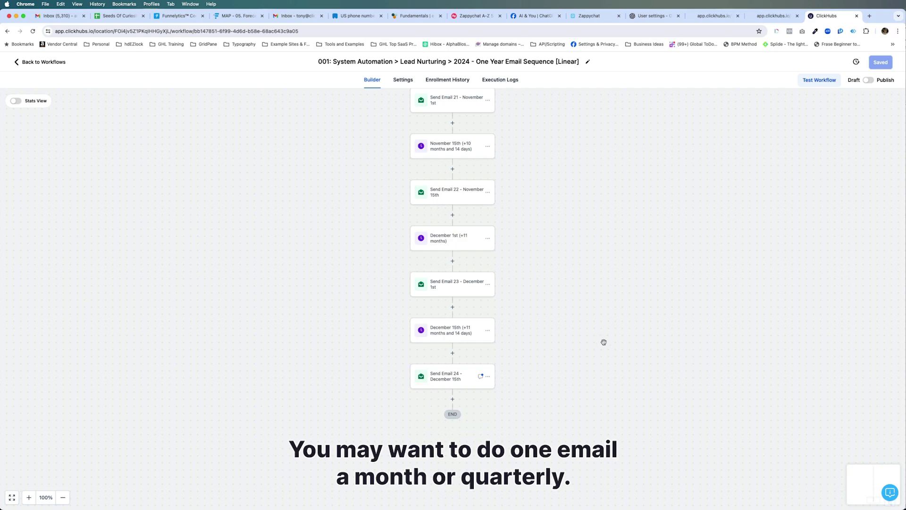
Step: Examine the event start date action at the beginning of the sequence and the settings of the January 1st wait
scroll(604, 342, up, 20)
scroll(604, 342, up, 15)
scroll(604, 342, down, 5)
scroll(603, 342, up, 2)
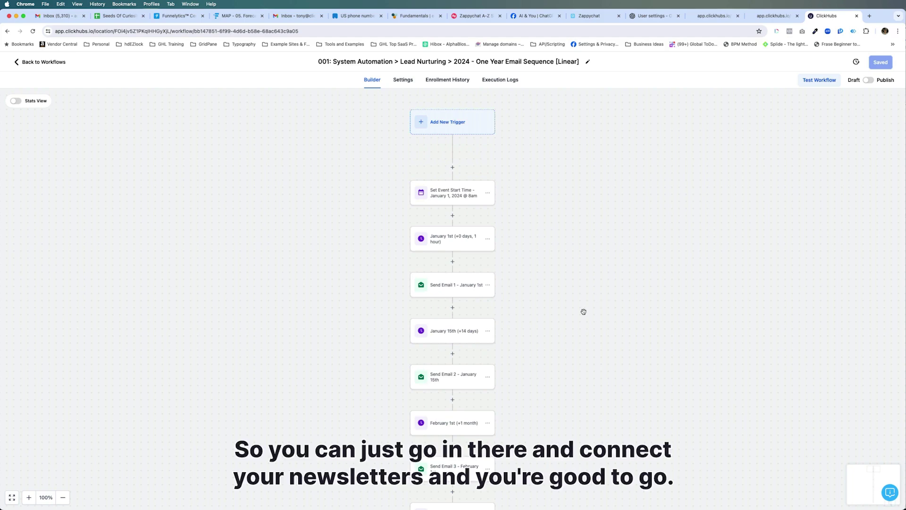
scroll(583, 311, down, 1)
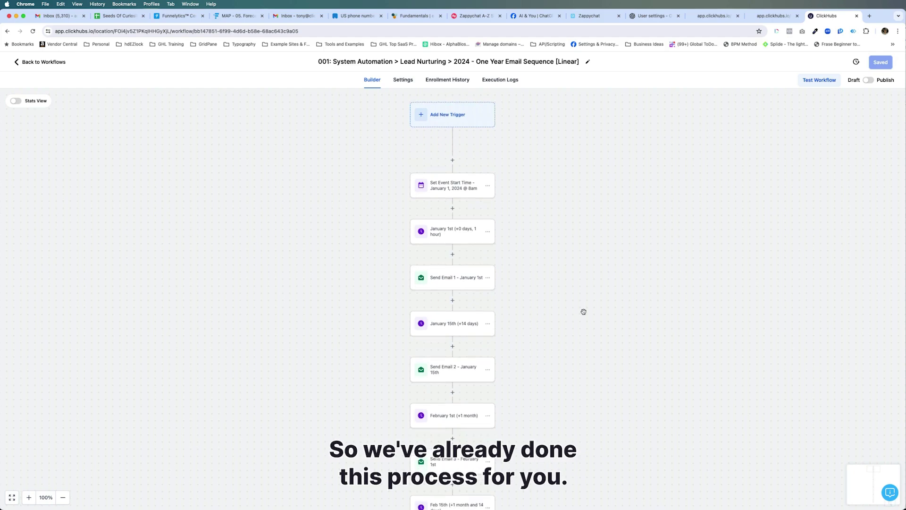
scroll(584, 311, up, 1)
scroll(586, 310, down, 1)
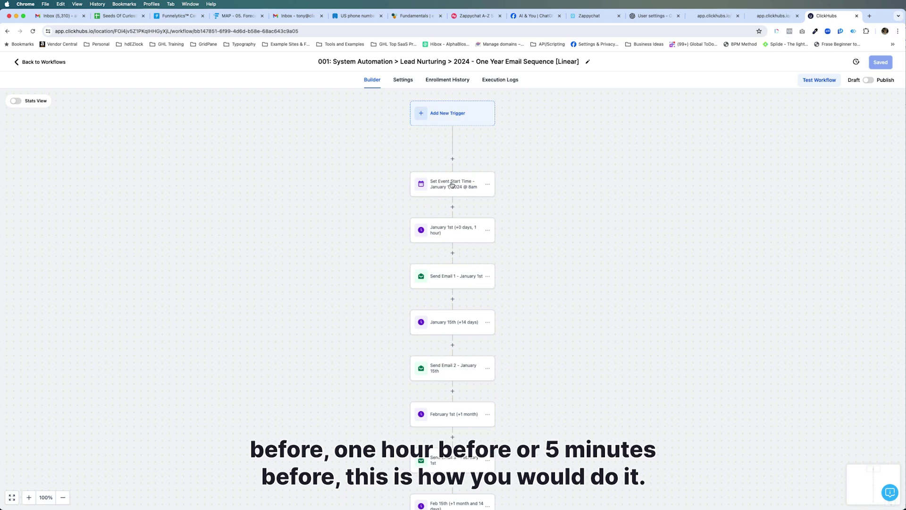
click(452, 185)
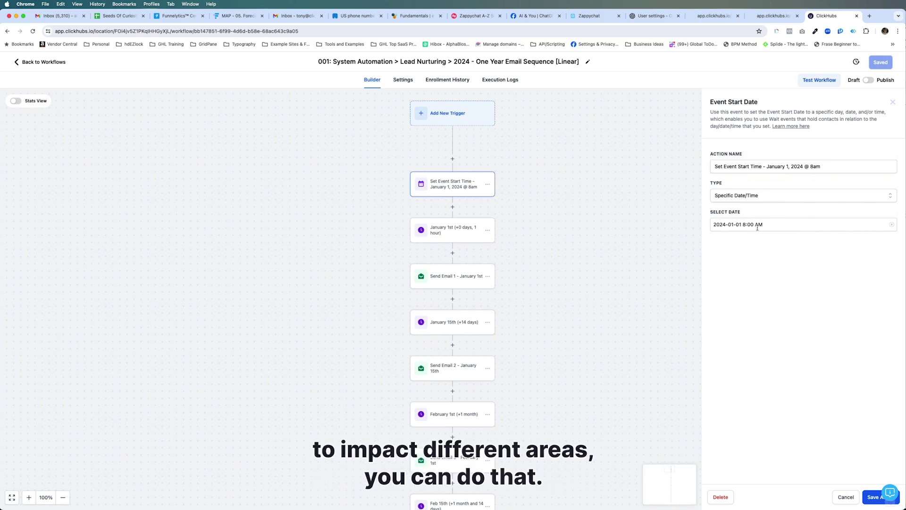
click(555, 277)
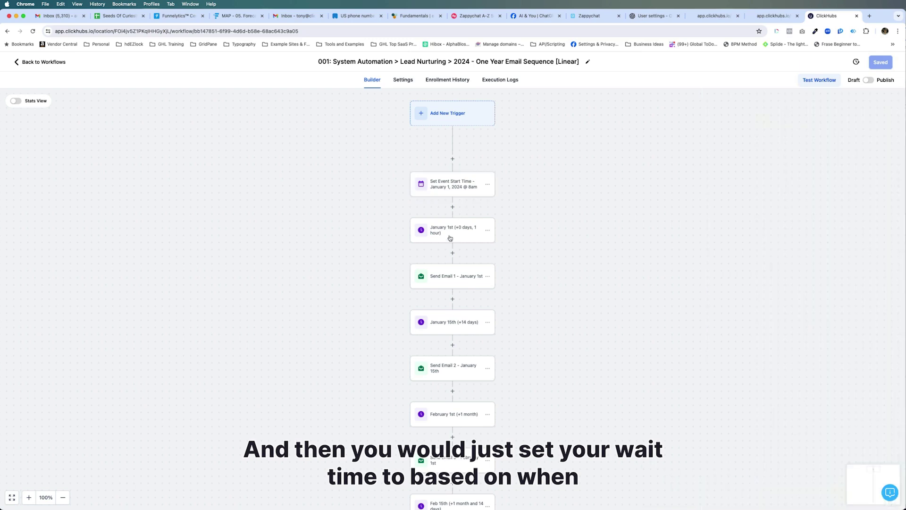
click(451, 233)
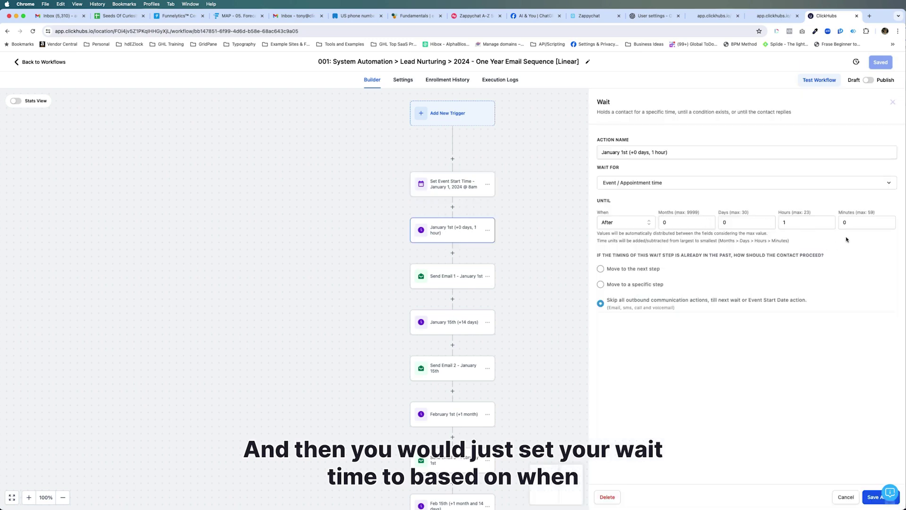